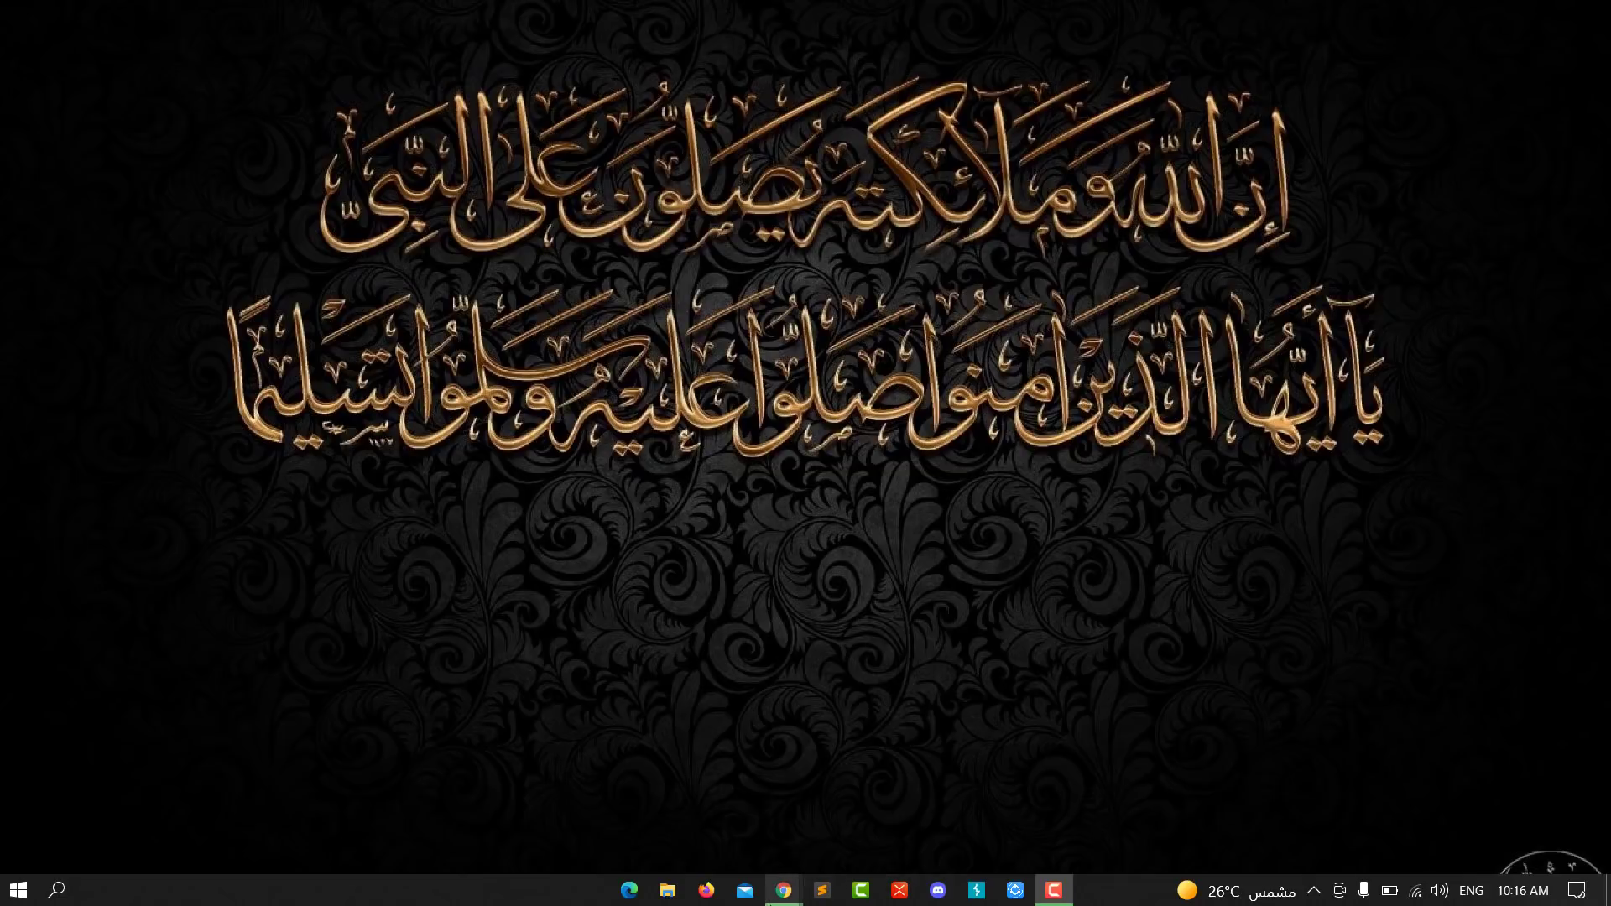
# Step: Search Google for 'john the ripper' and open the Openwall result in a new tab
pyautogui.moveTo(782, 890)
pyautogui.click(861, 830)
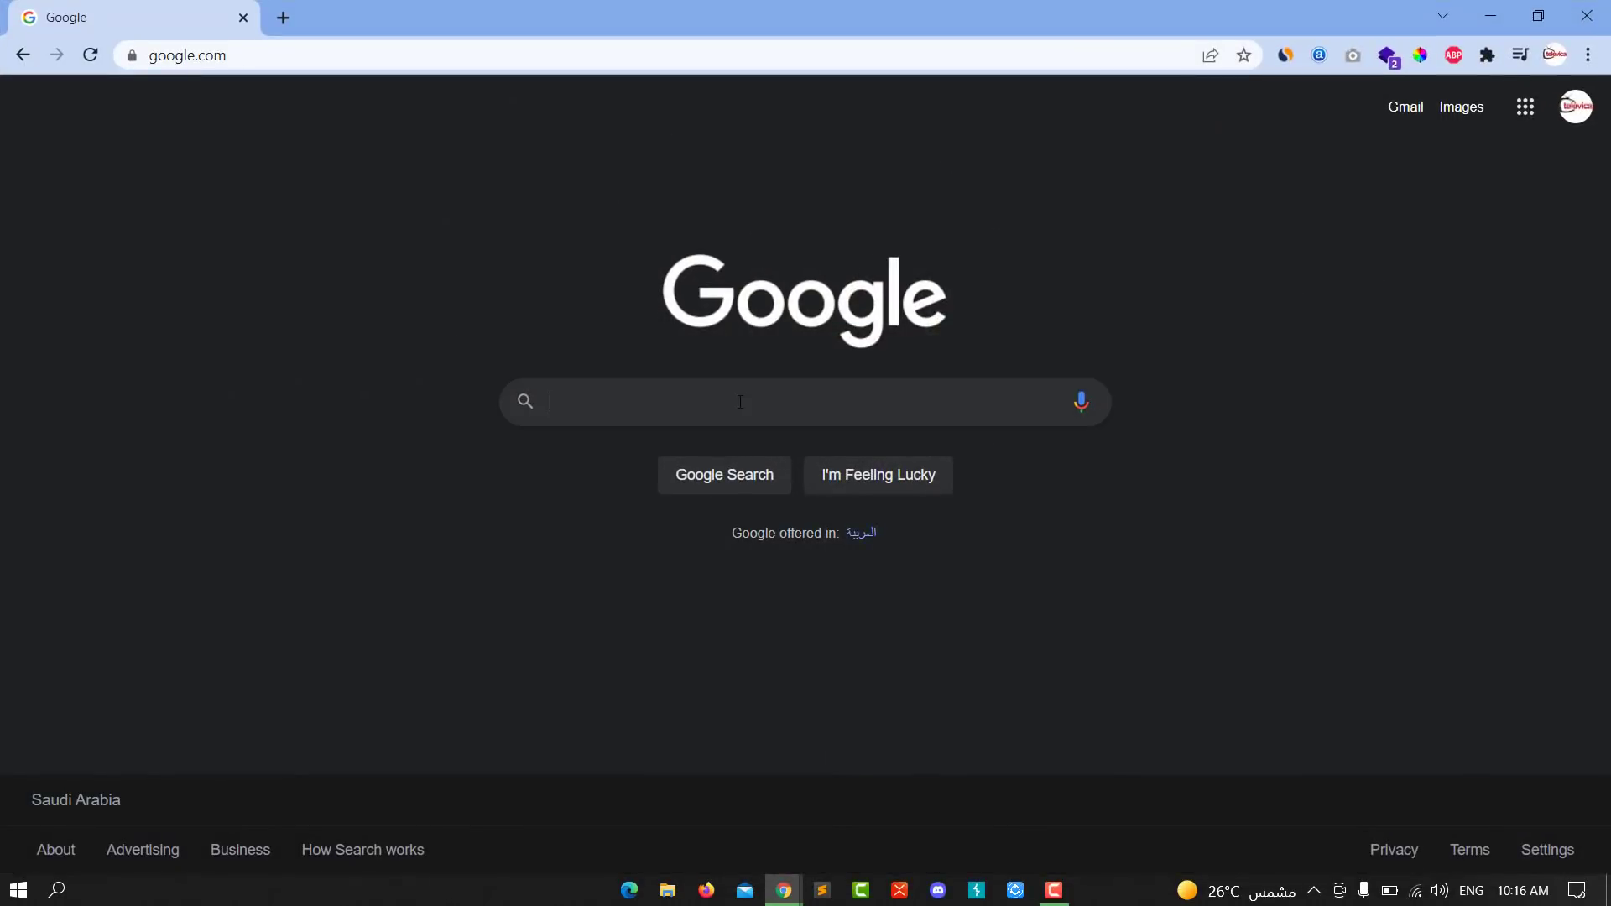
pyautogui.click(740, 402)
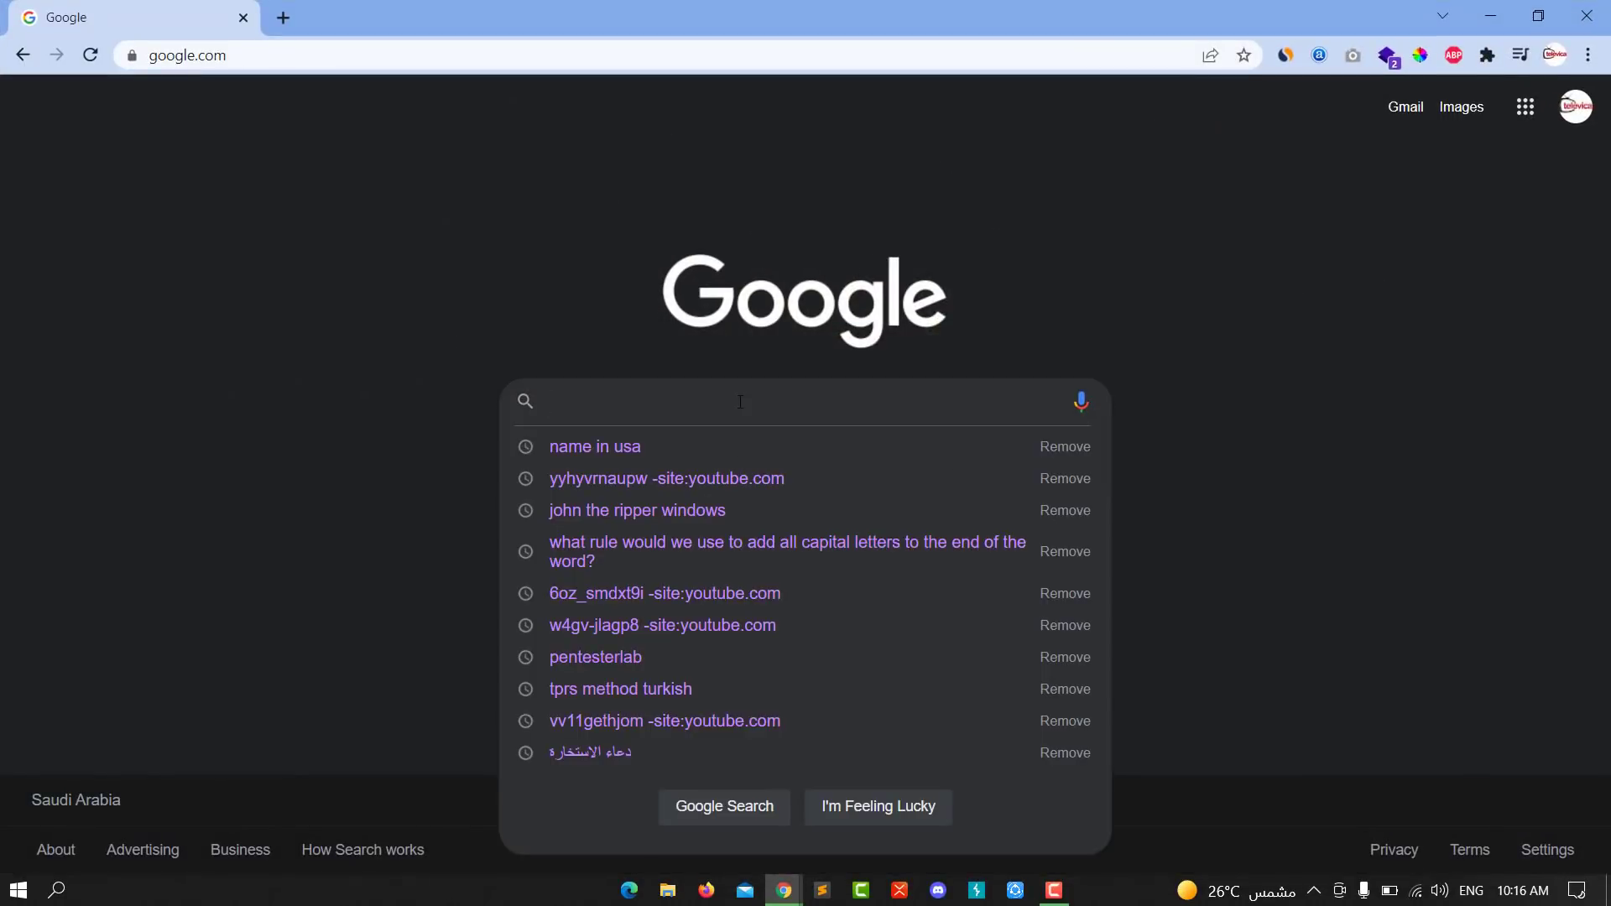
pyautogui.write('jo')
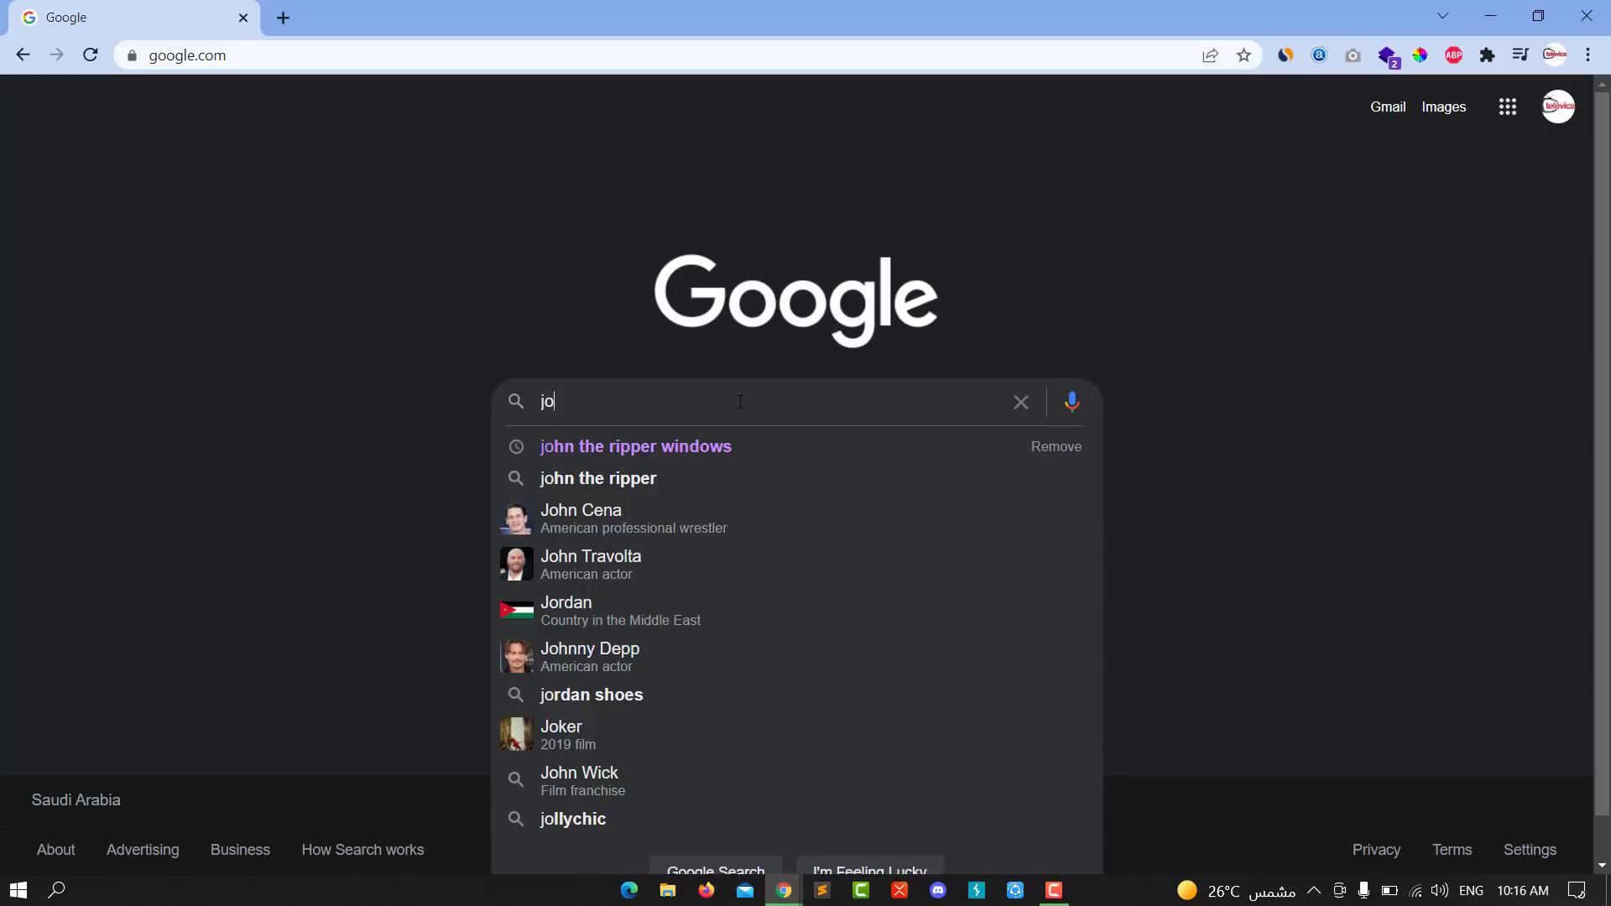
pyautogui.write('hn th')
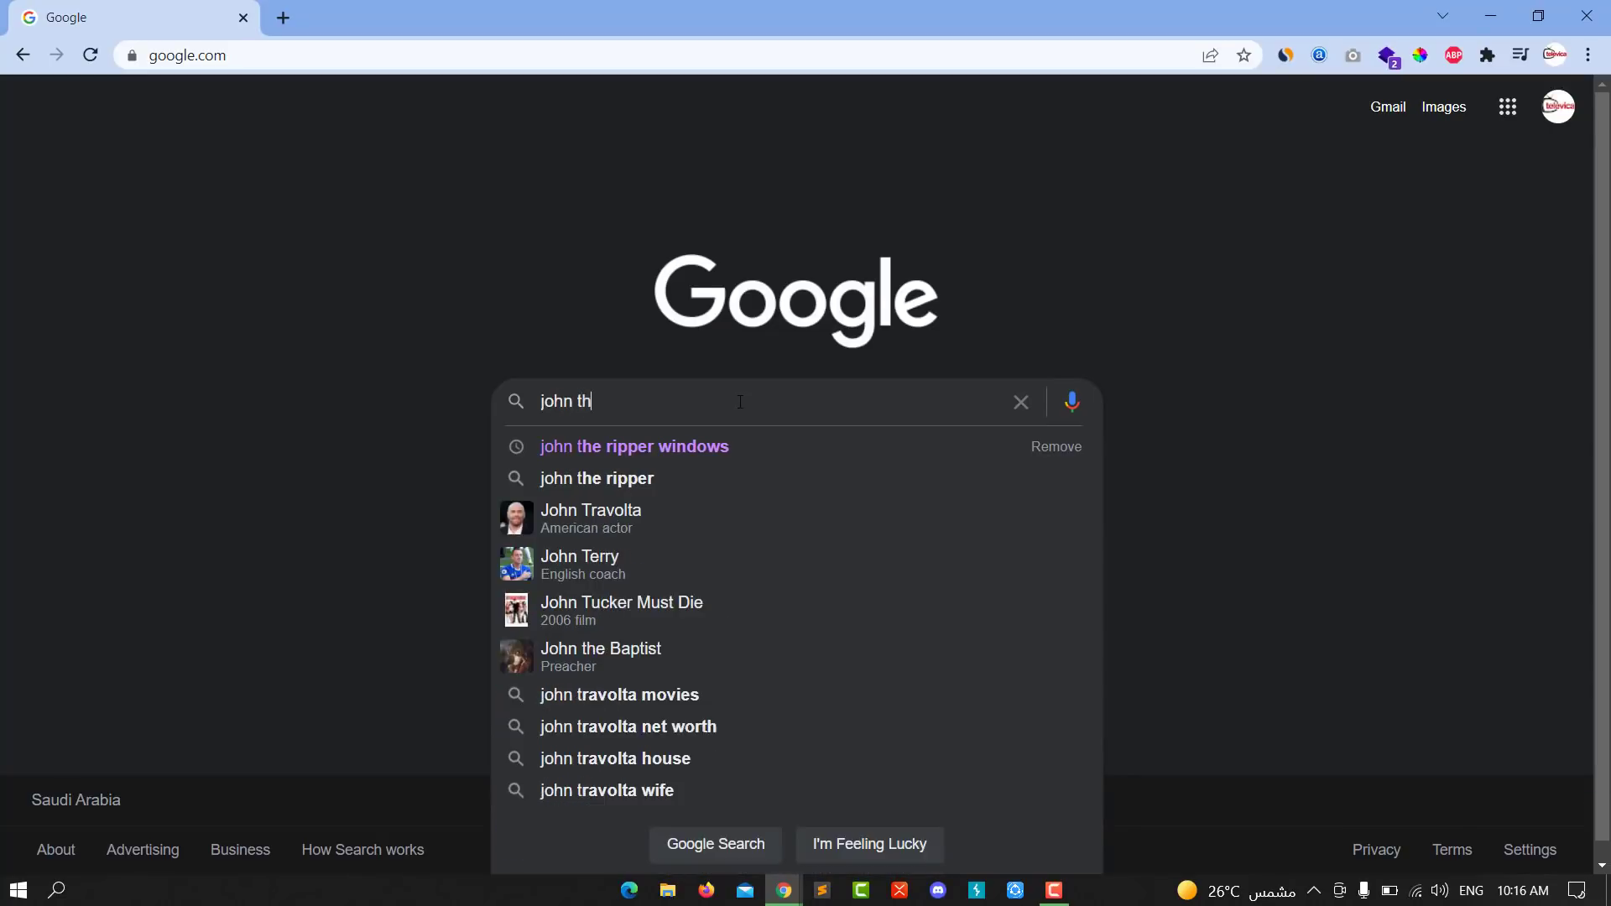
pyautogui.write('e')
pyautogui.press('Down')
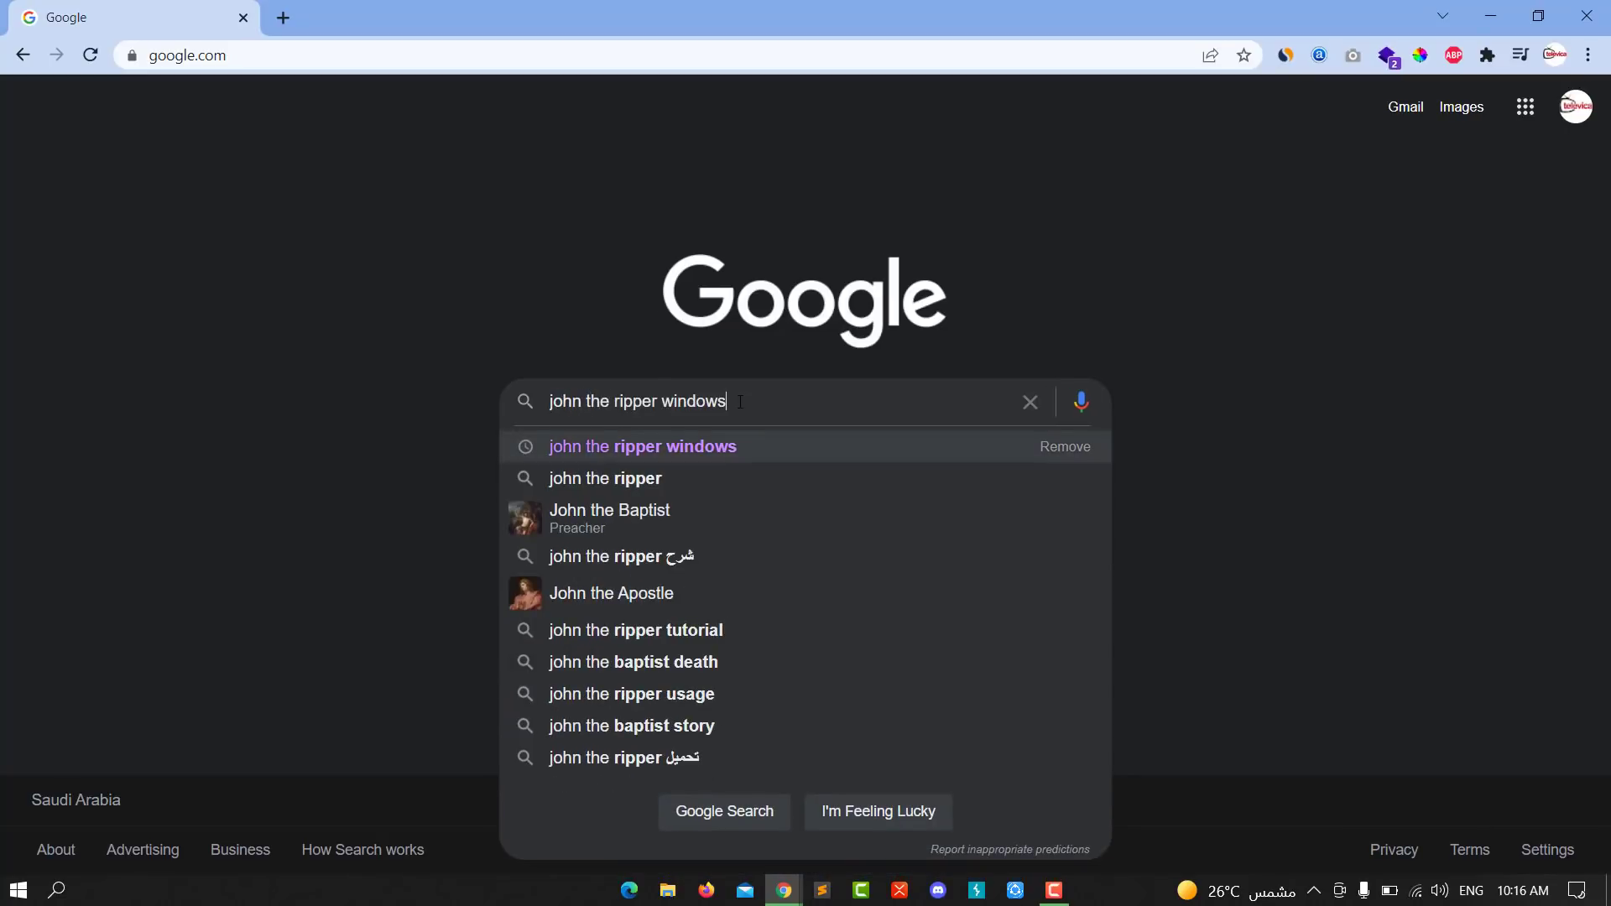
pyautogui.press('Down')
pyautogui.press('Return')
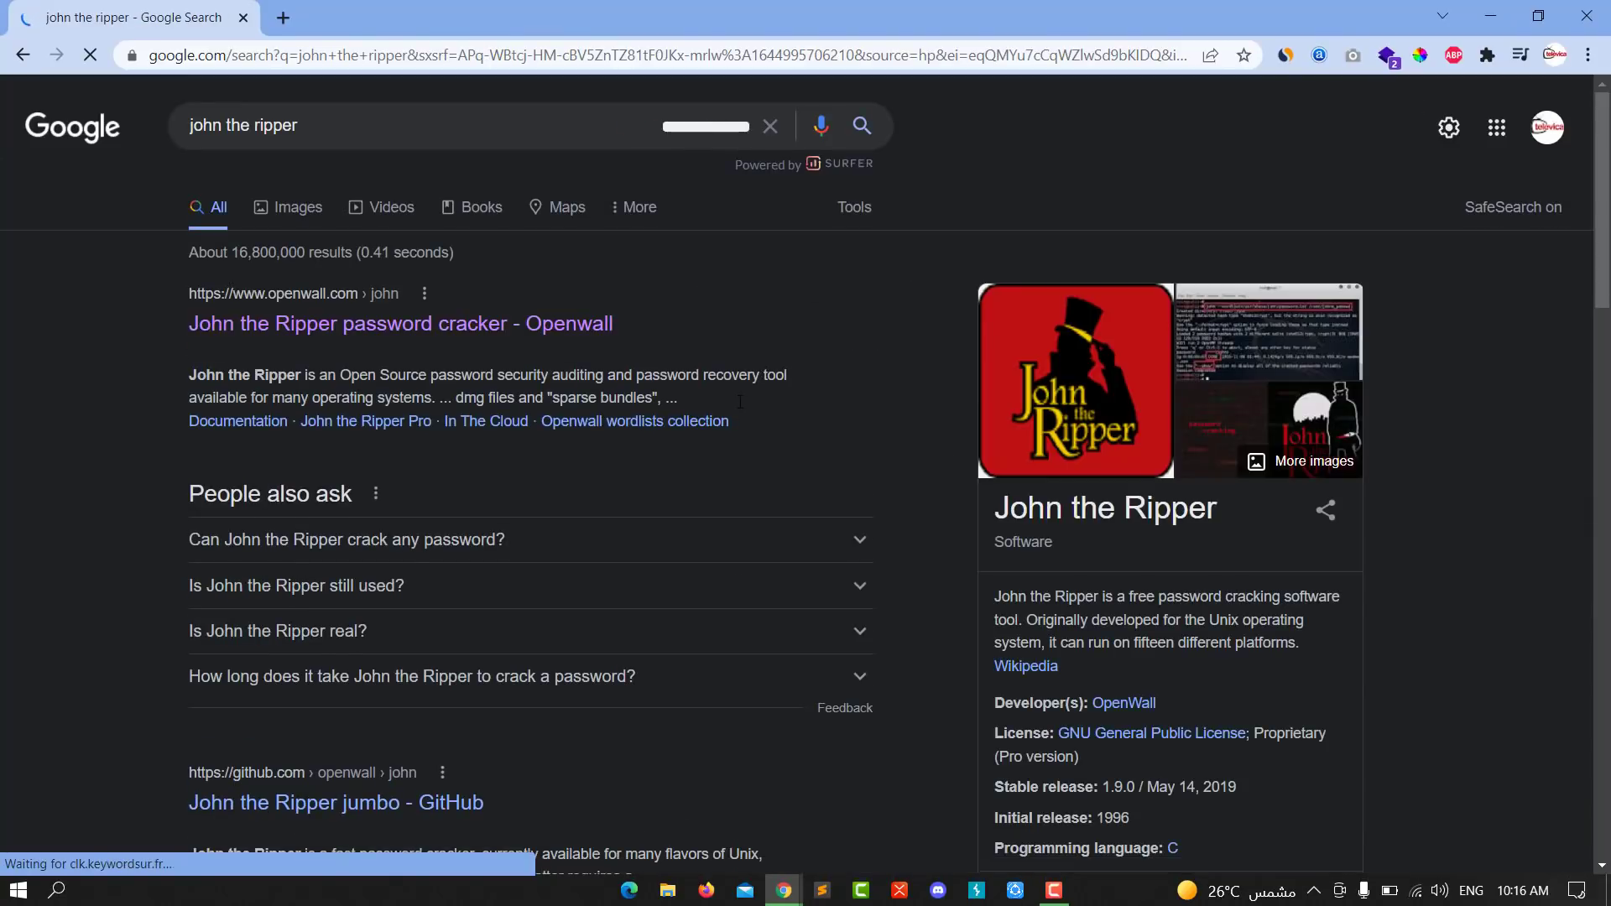
pyautogui.middleClick(288, 330)
# Step: Download the 1.9.0-jumbo-1 64-bit Windows 7z archive from the Openwall page
pyautogui.click(369, 15)
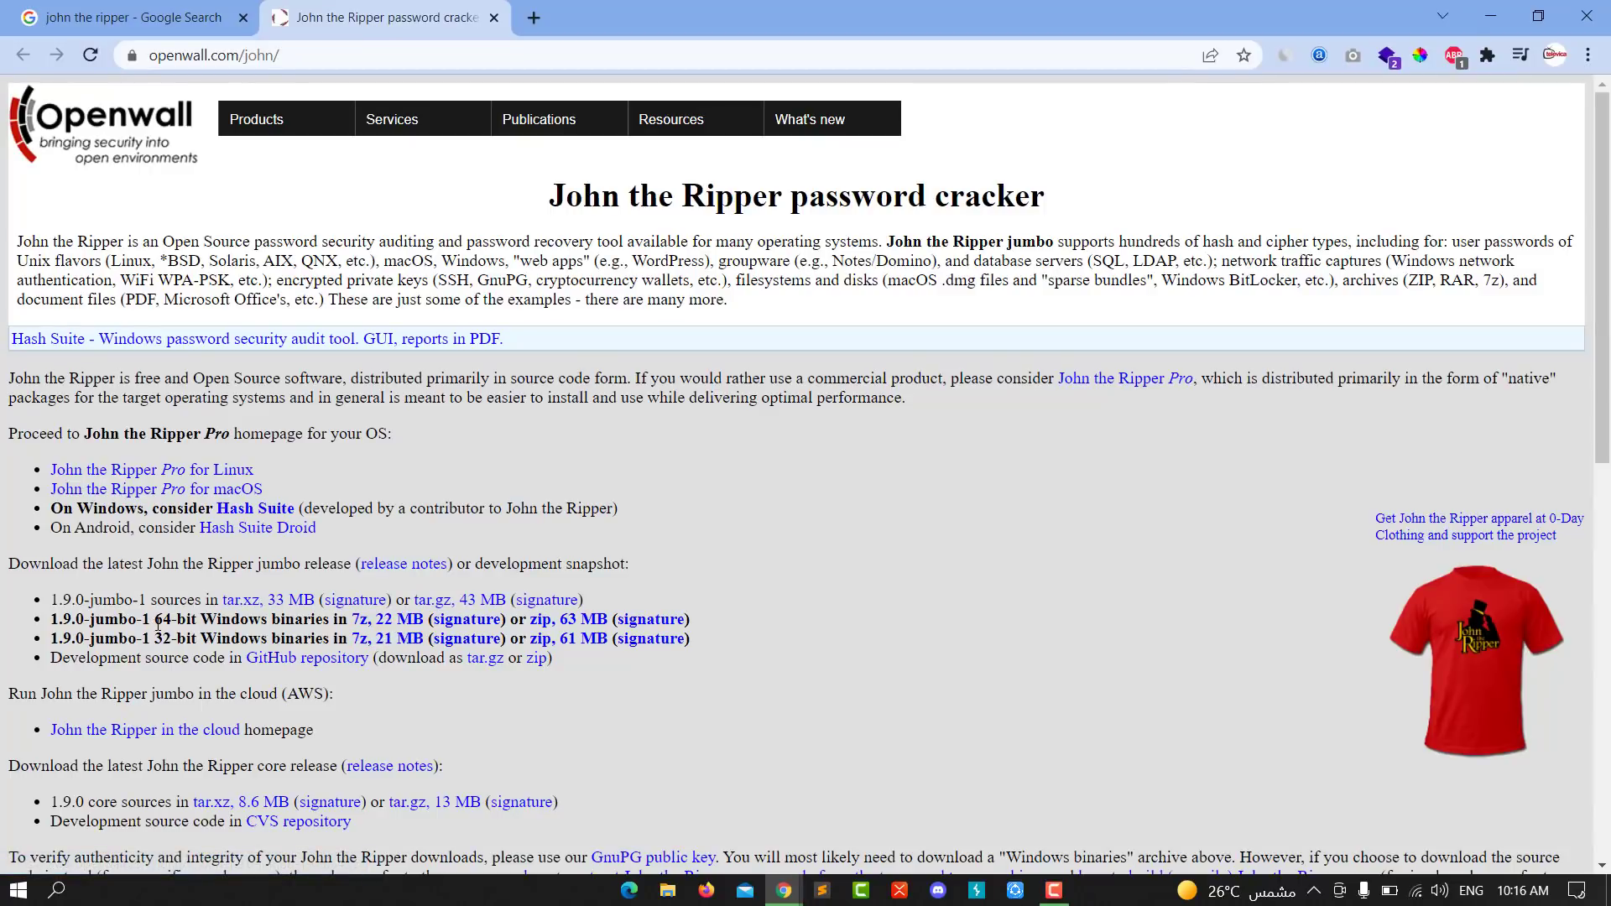
pyautogui.click(367, 619)
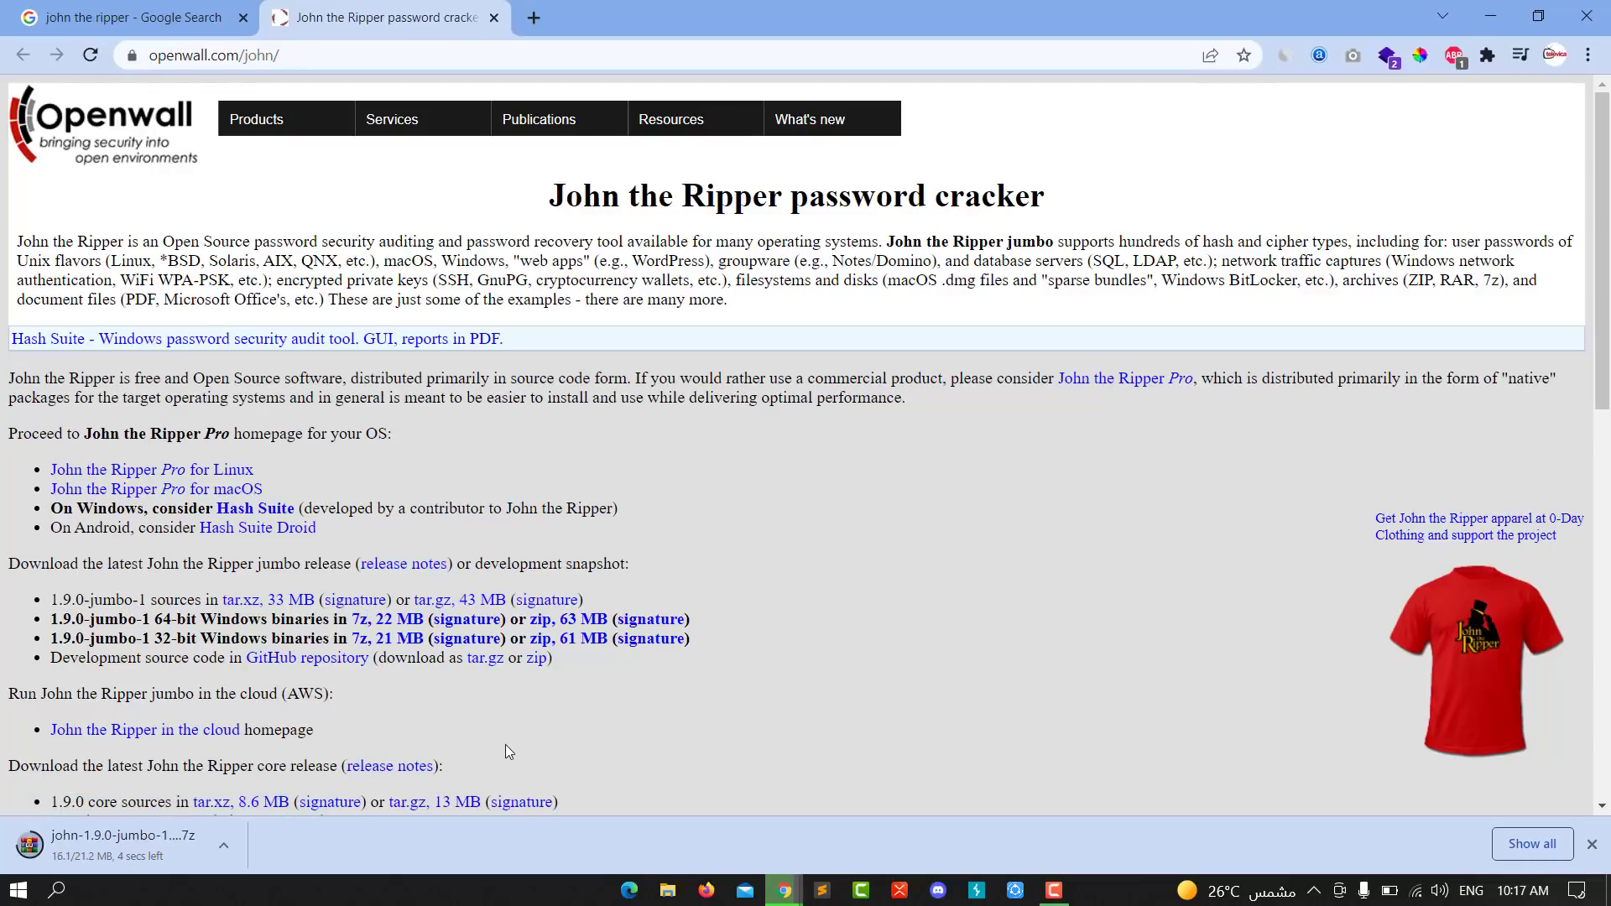
# Step: Show the downloaded archive in its Downloads folder from Chrome's download bar
pyautogui.moveTo(763, 17); pyautogui.dragTo(892, 26)
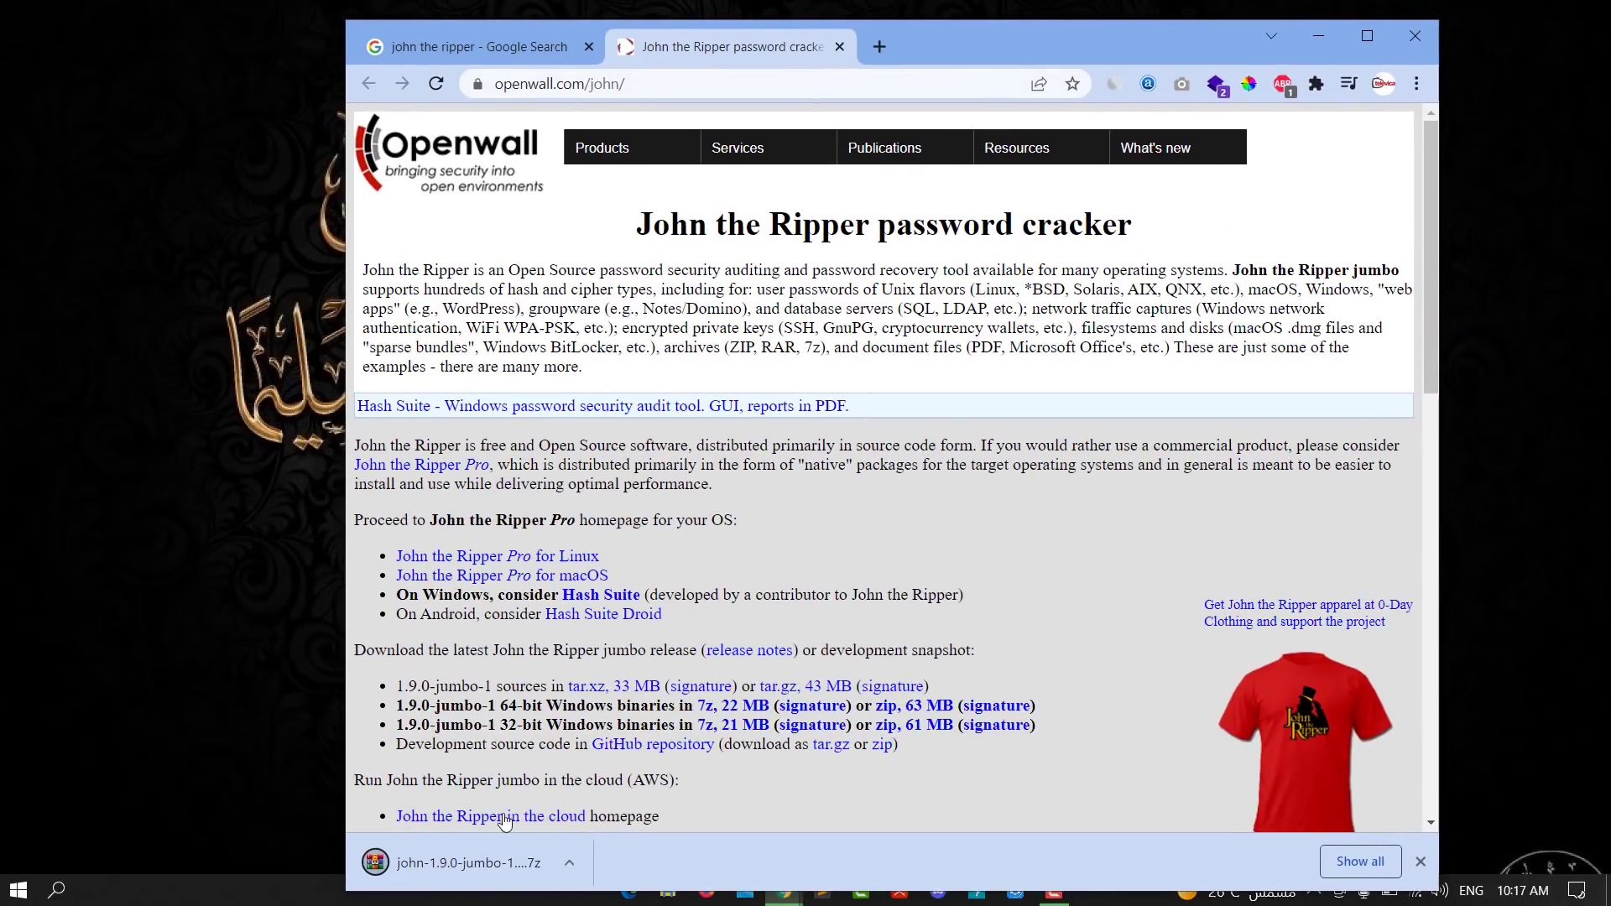
pyautogui.click(569, 867)
pyautogui.click(605, 787)
pyautogui.click(577, 861)
pyautogui.click(628, 787)
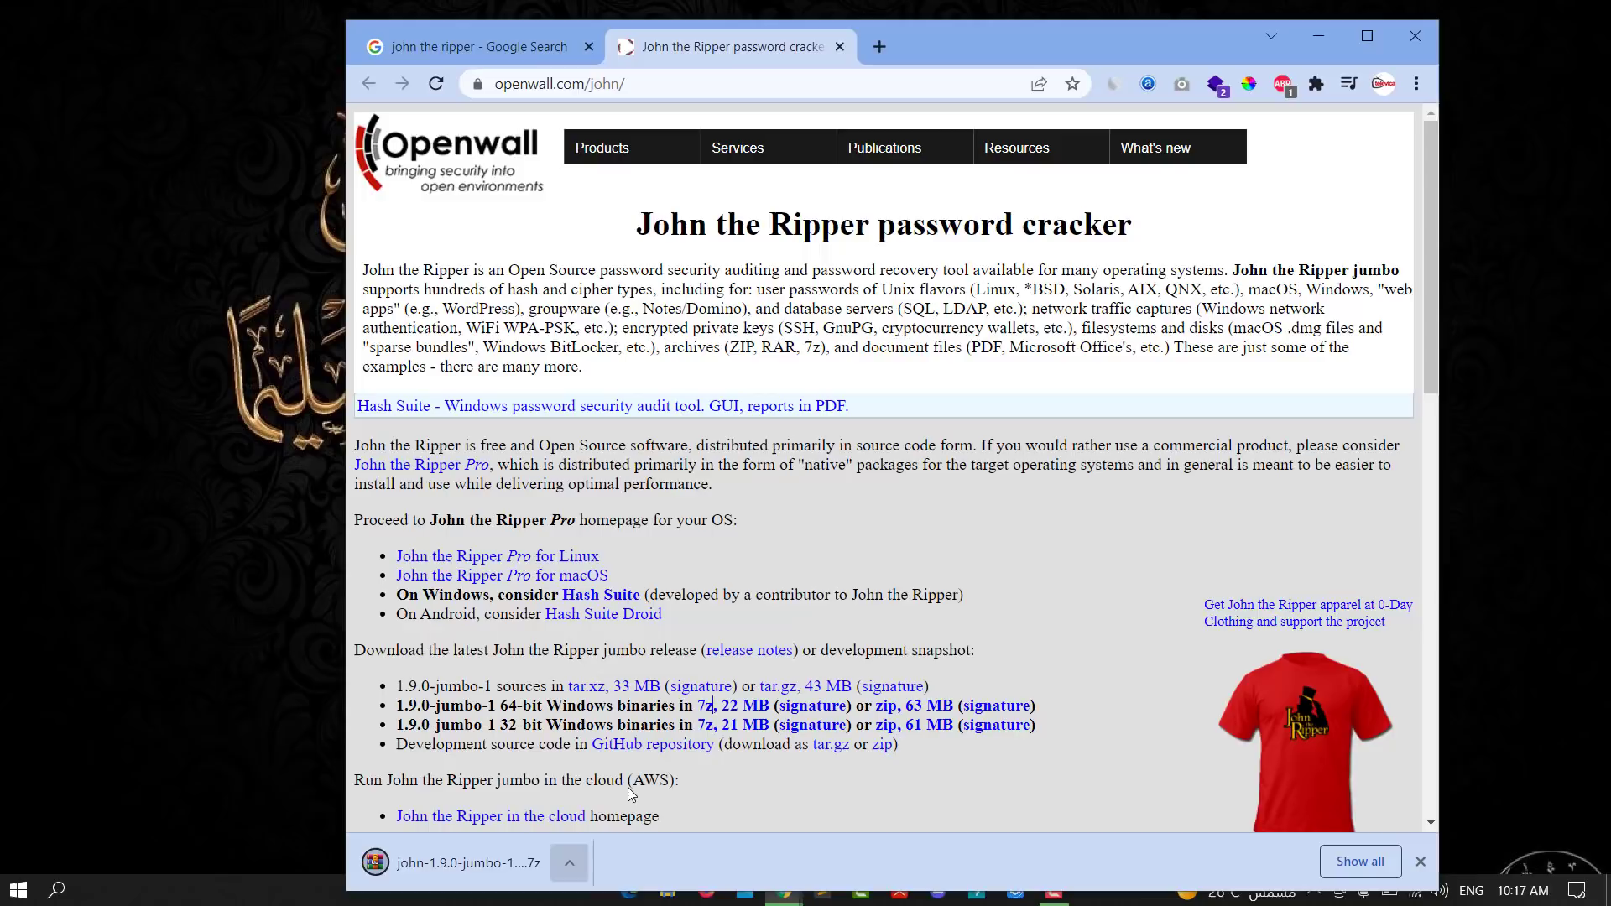
pyautogui.click(573, 863)
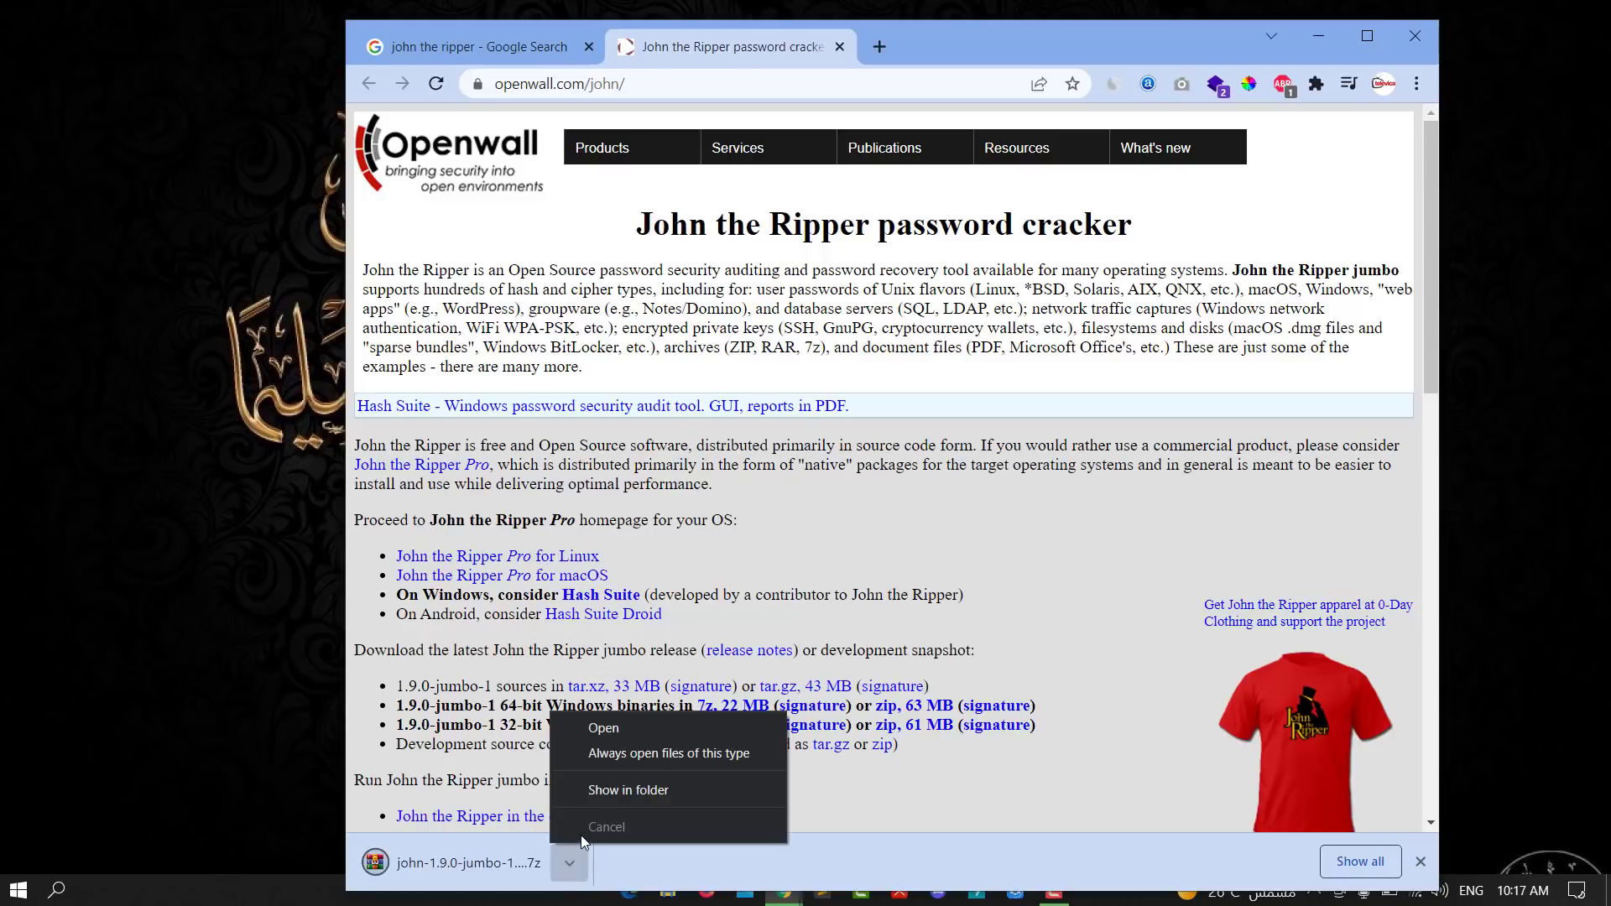
pyautogui.click(596, 796)
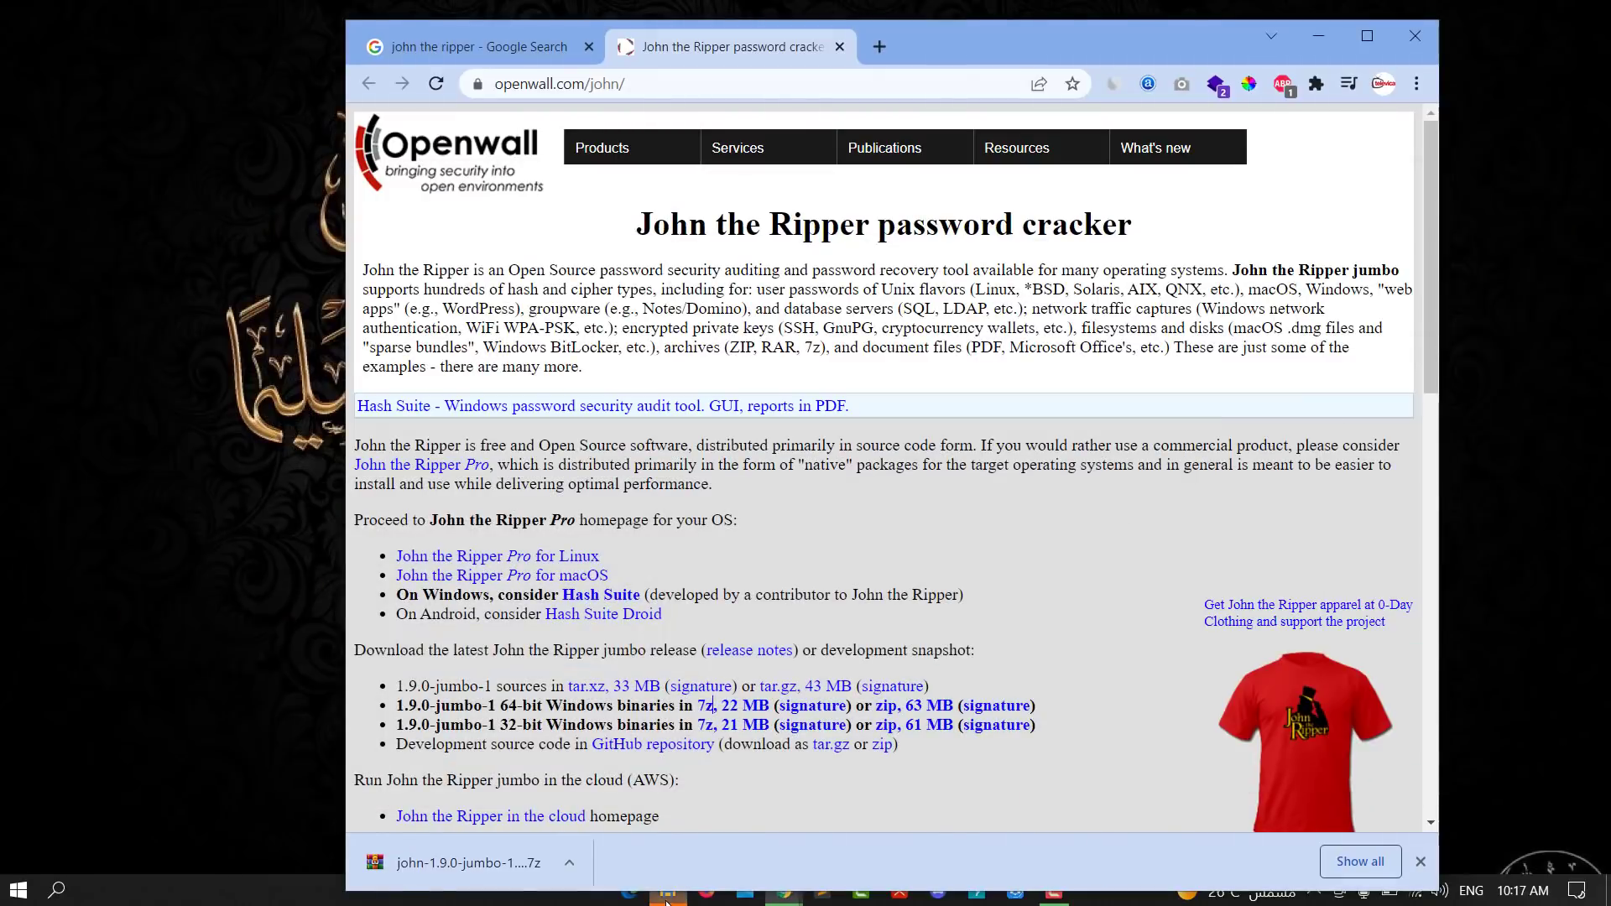
# Step: Open the john-1.9.0-jumbo-1-win64 archive in WinRAR from Downloads
pyautogui.click(668, 889)
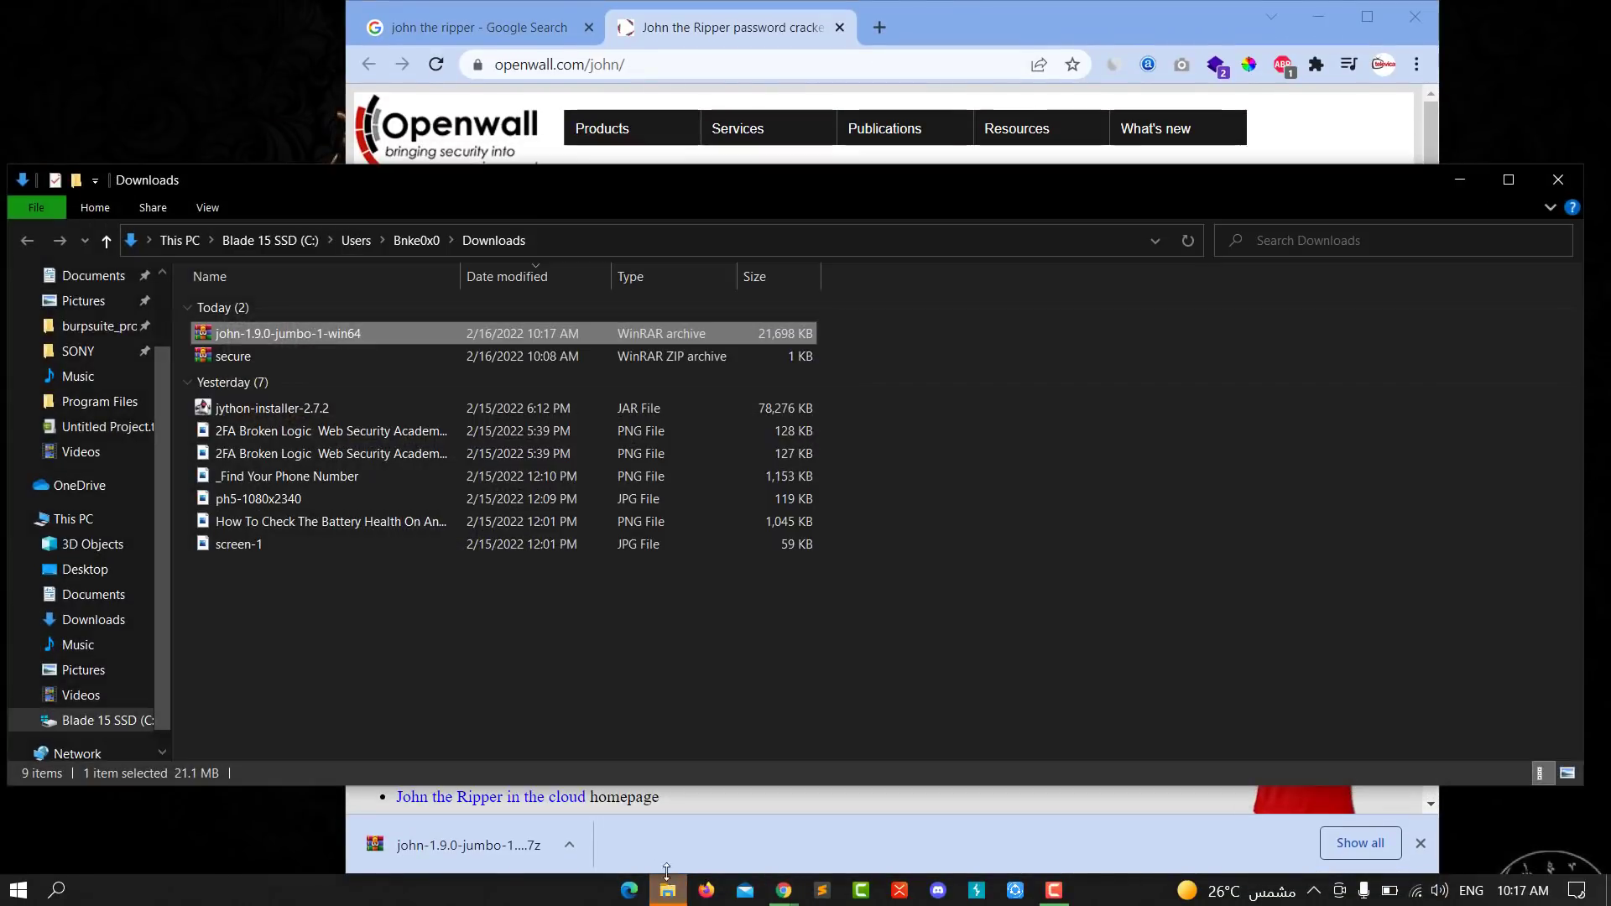
pyautogui.doubleClick(417, 334)
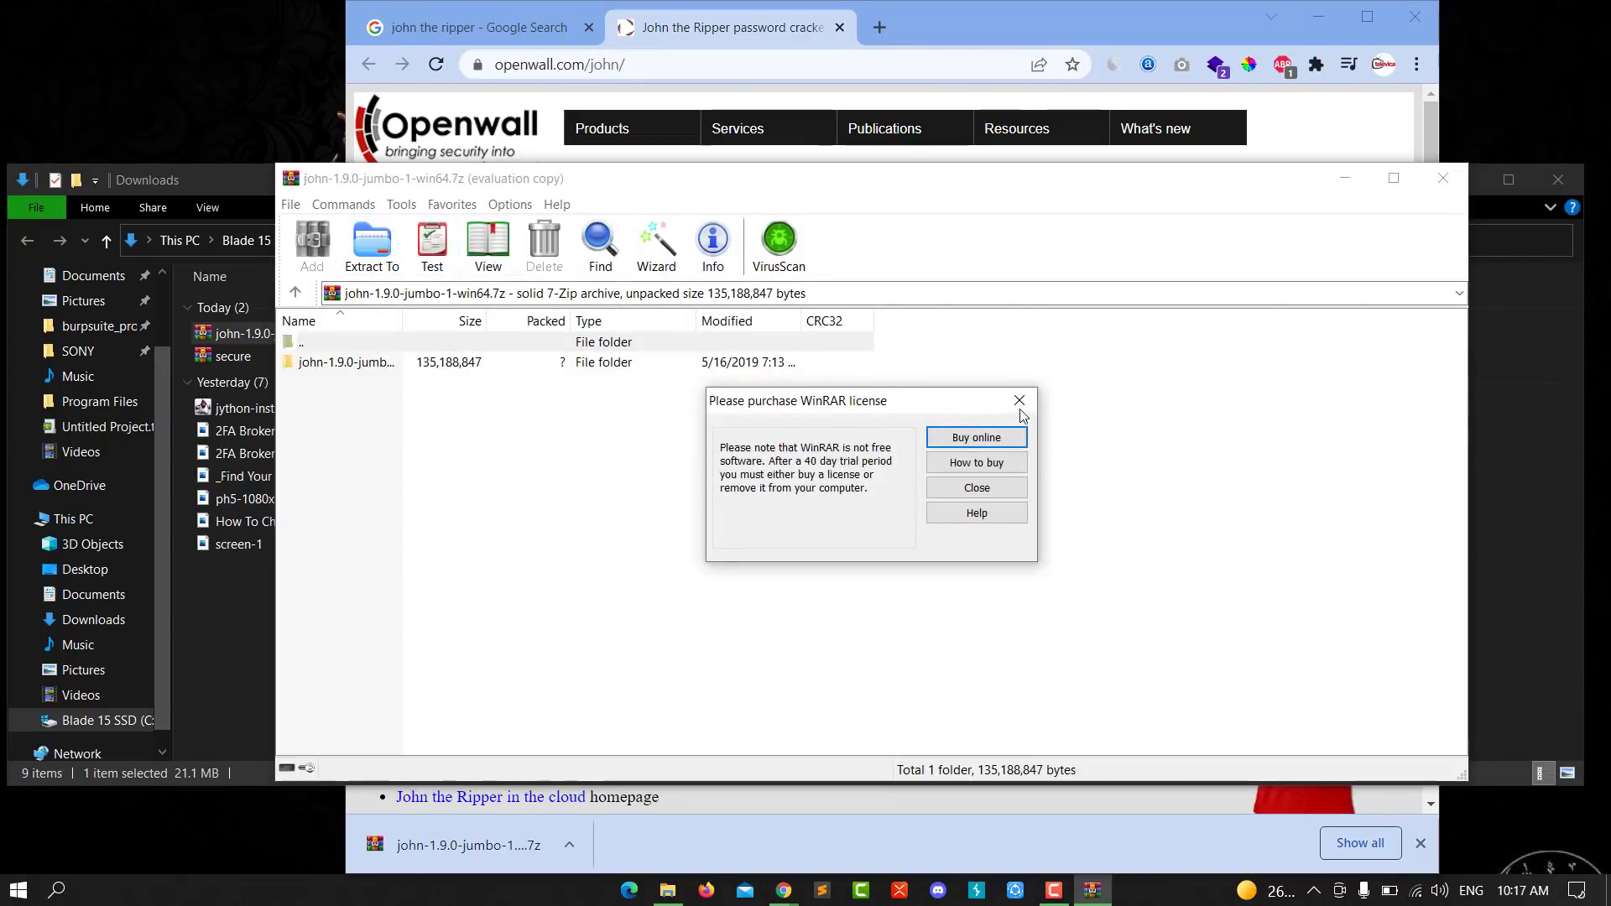
# Step: Extract the archive to the suggested john-1.9.0-jumbo-1-win64 folder in Downloads
pyautogui.click(1019, 401)
pyautogui.click(372, 250)
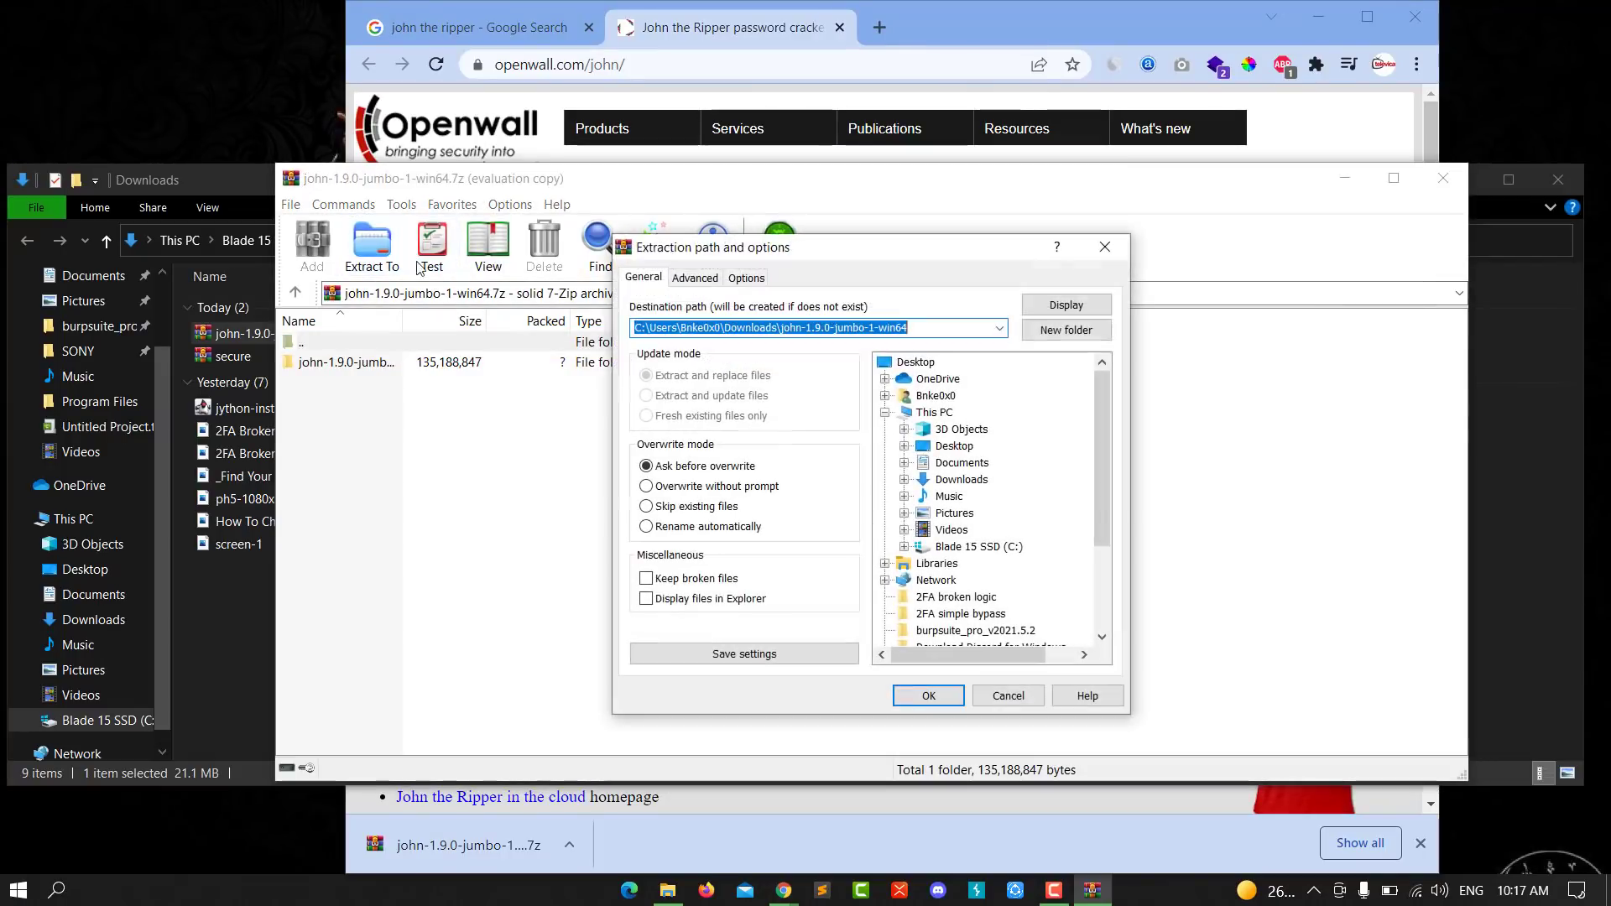
pyautogui.moveTo(828, 247); pyautogui.dragTo(611, 220)
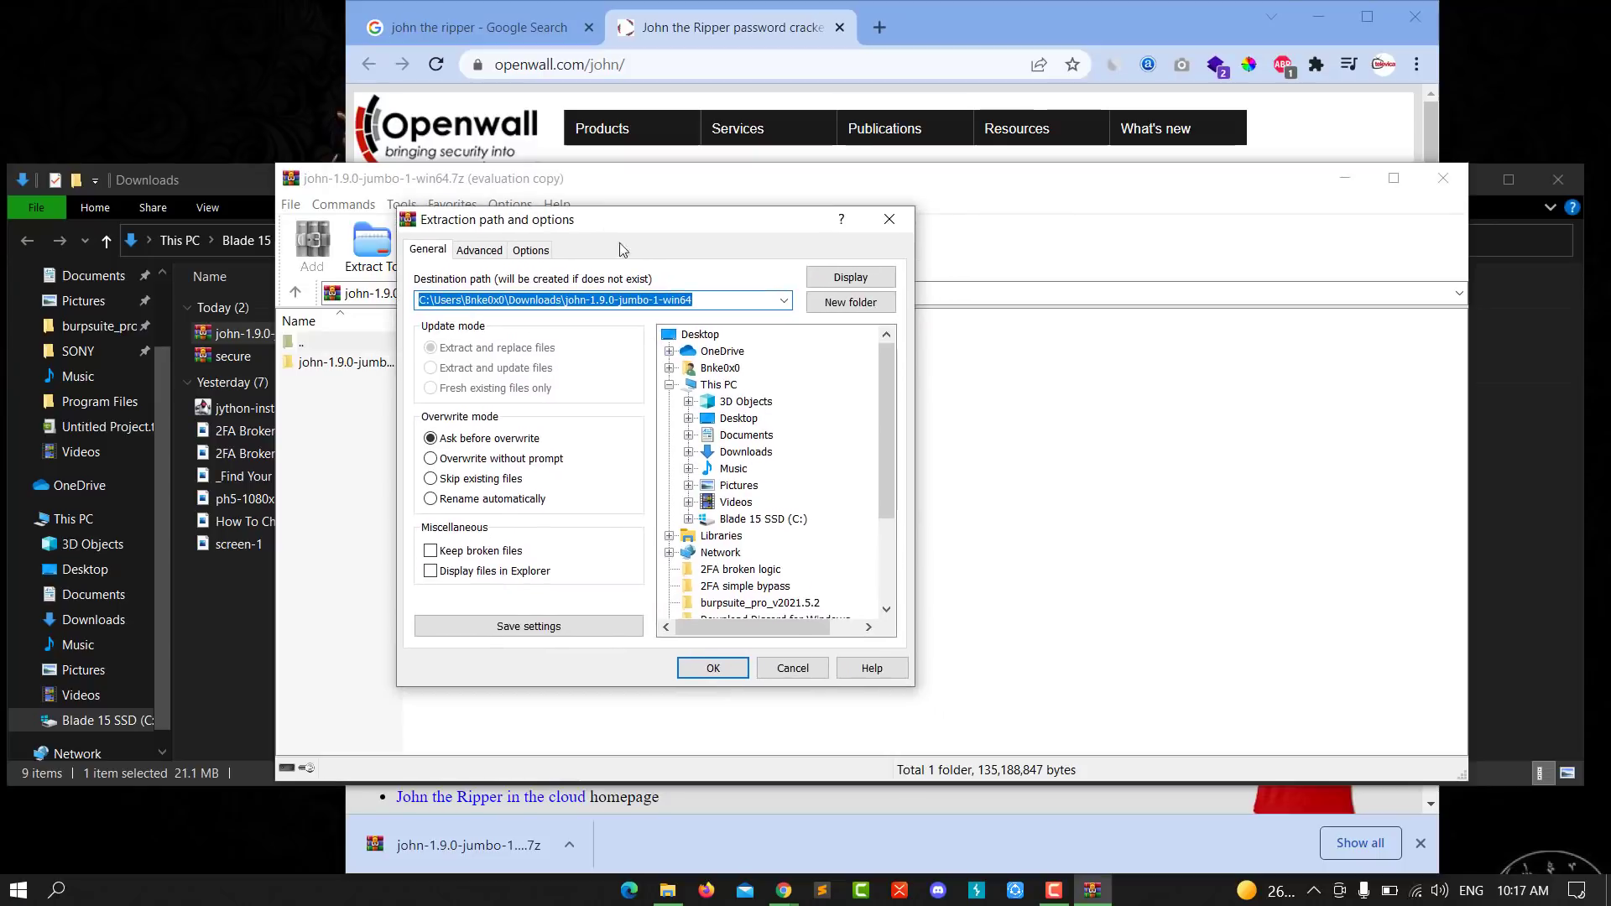
pyautogui.click(705, 667)
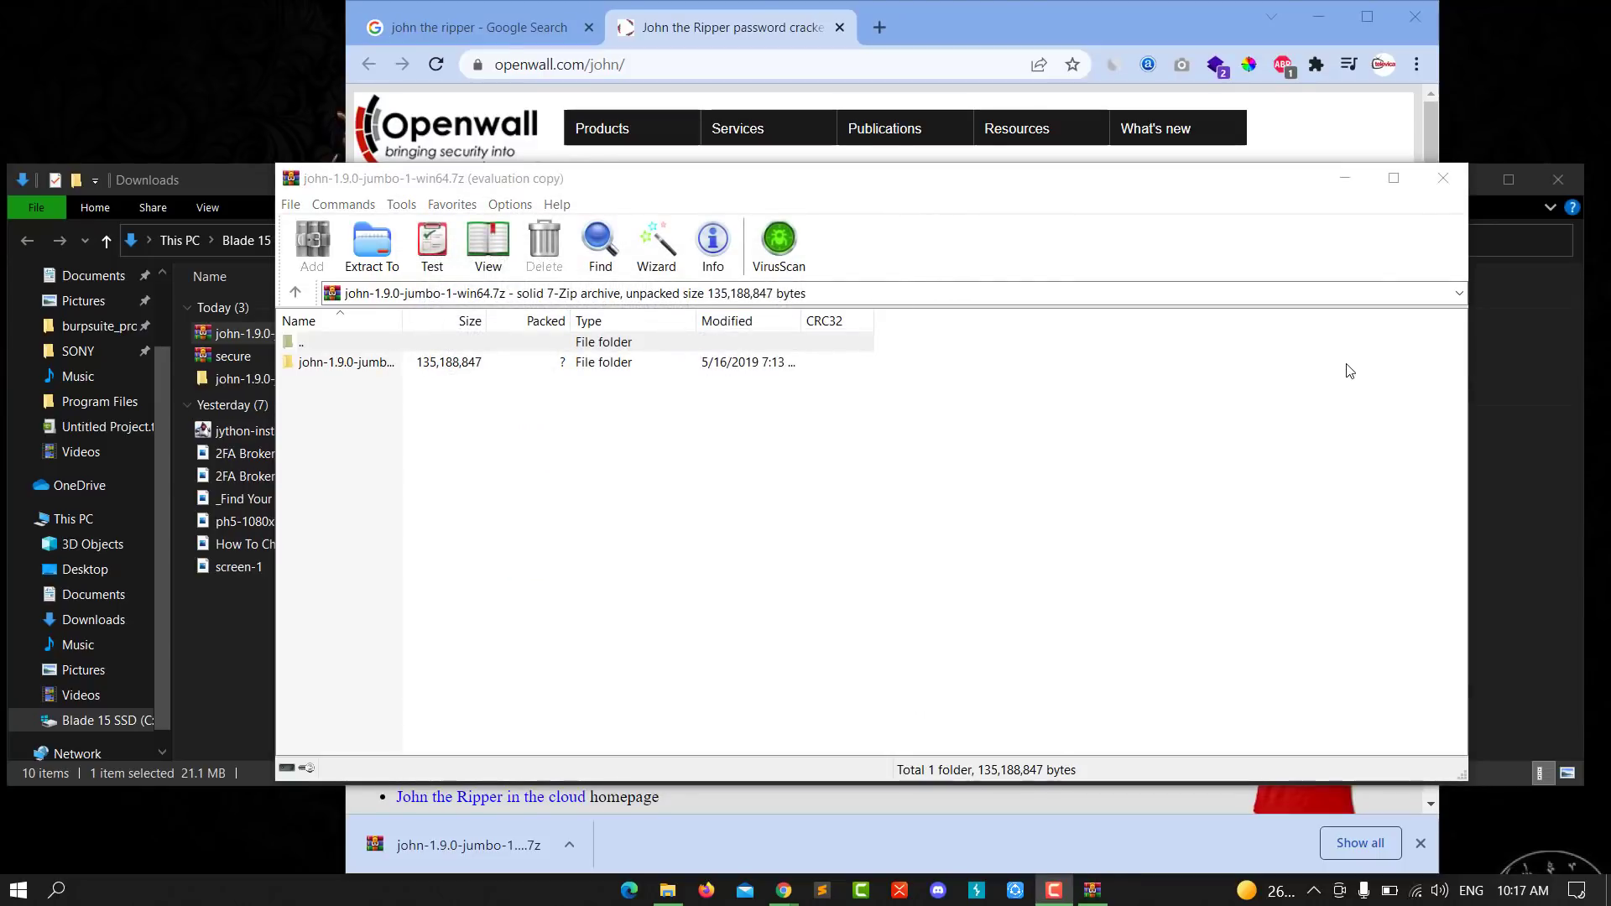
# Step: Close WinRAR and rename the extracted folder to 'john'
pyautogui.click(1442, 178)
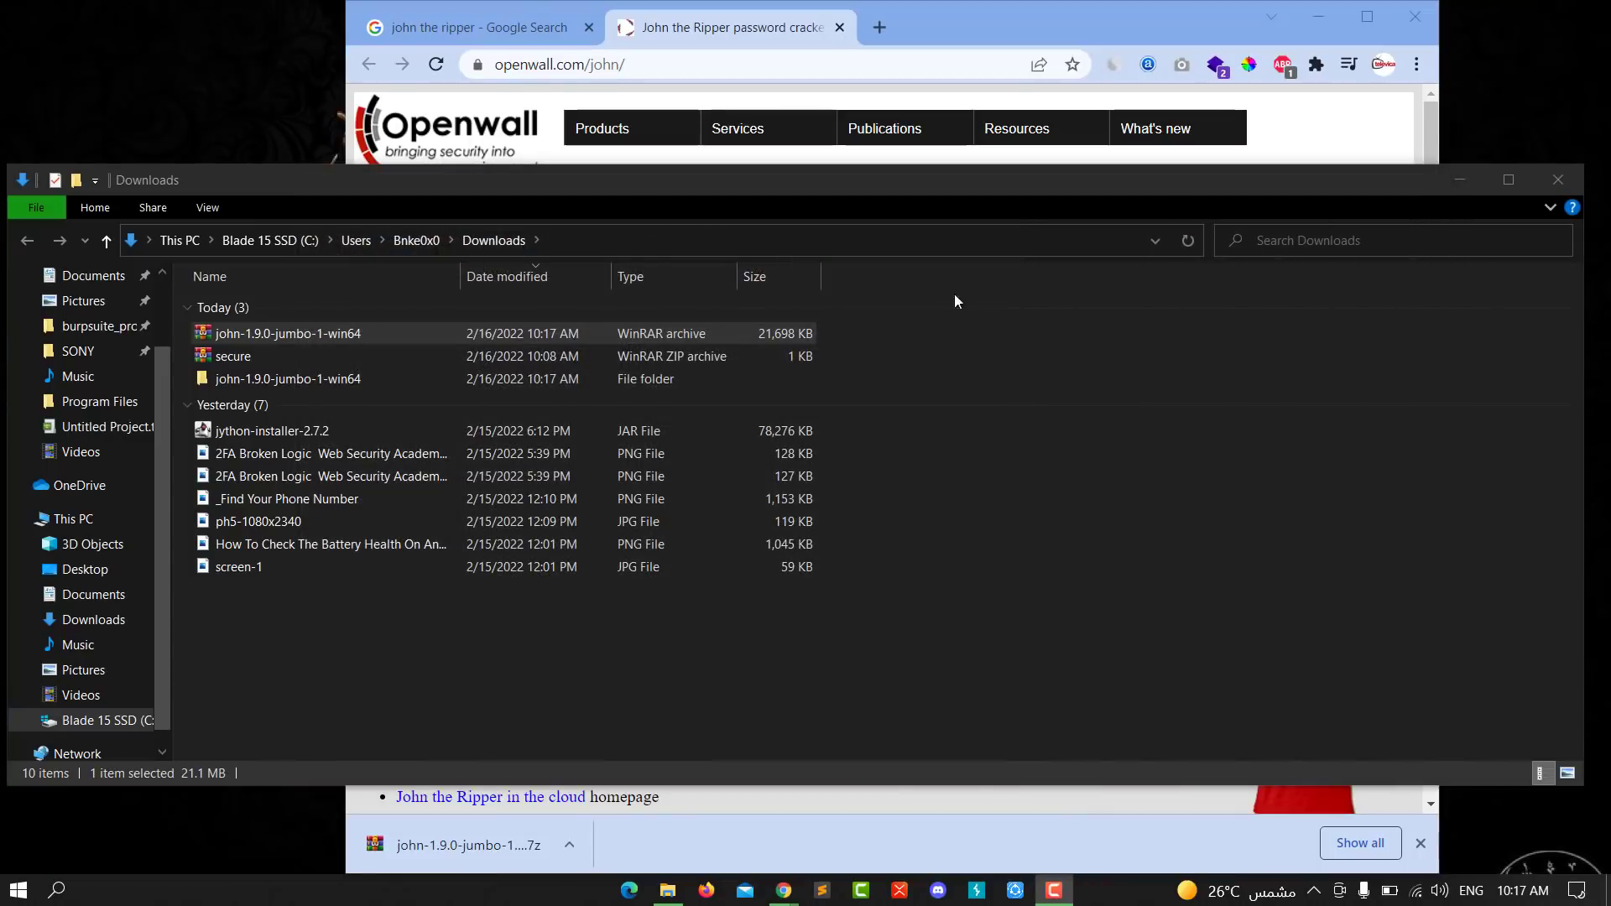
pyautogui.rightClick(414, 375)
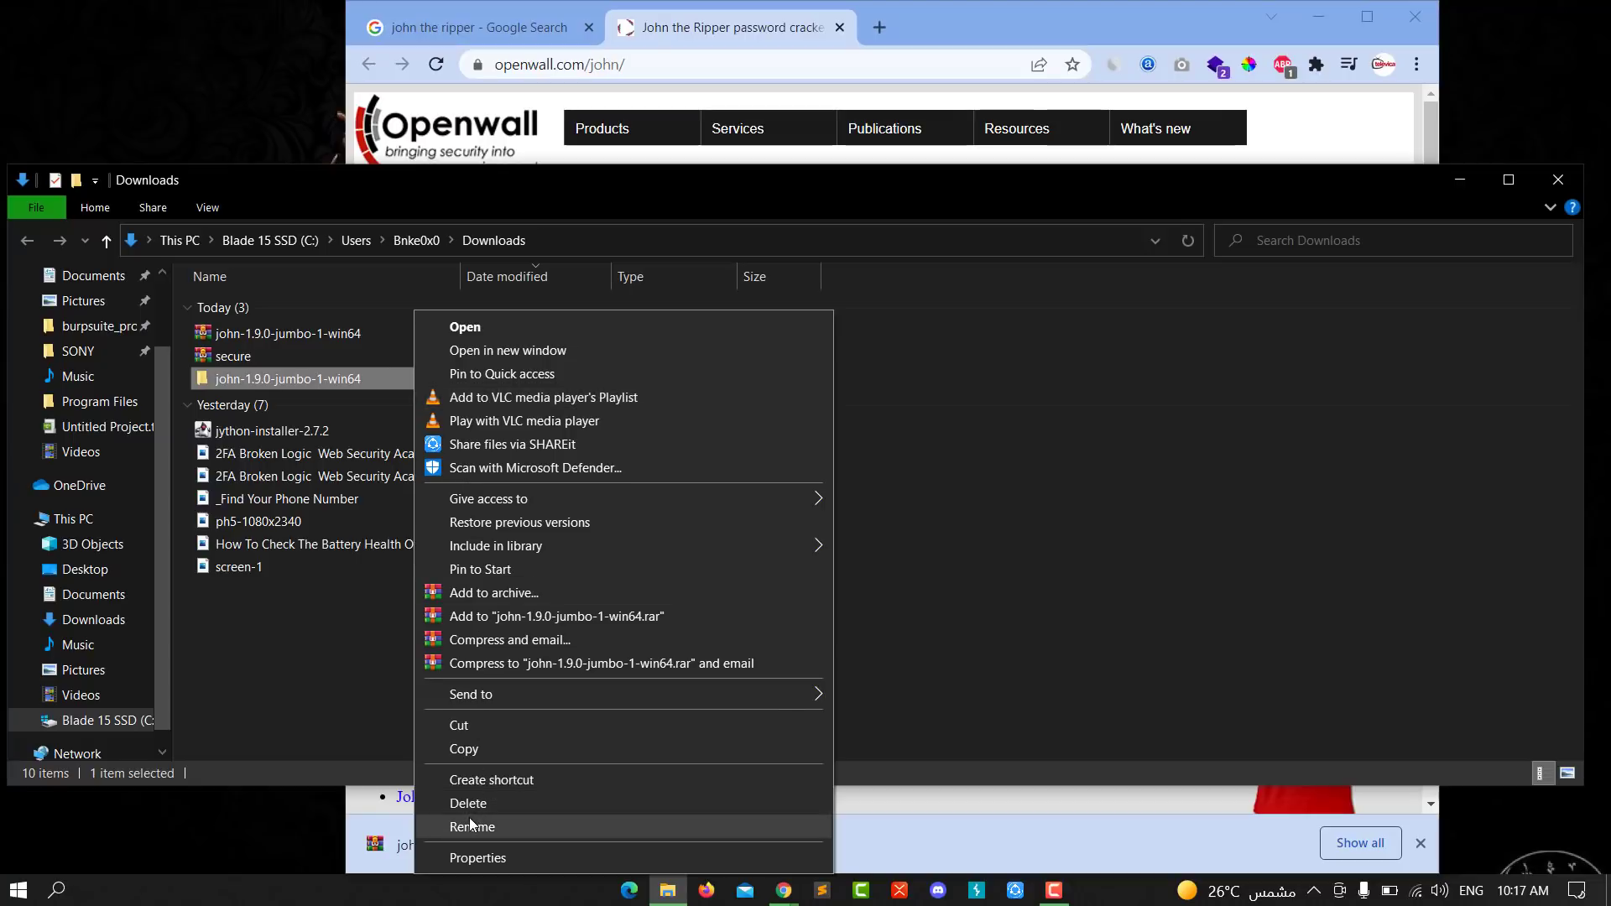
pyautogui.click(469, 817)
pyautogui.press('End')
pyautogui.press('BackSpace')
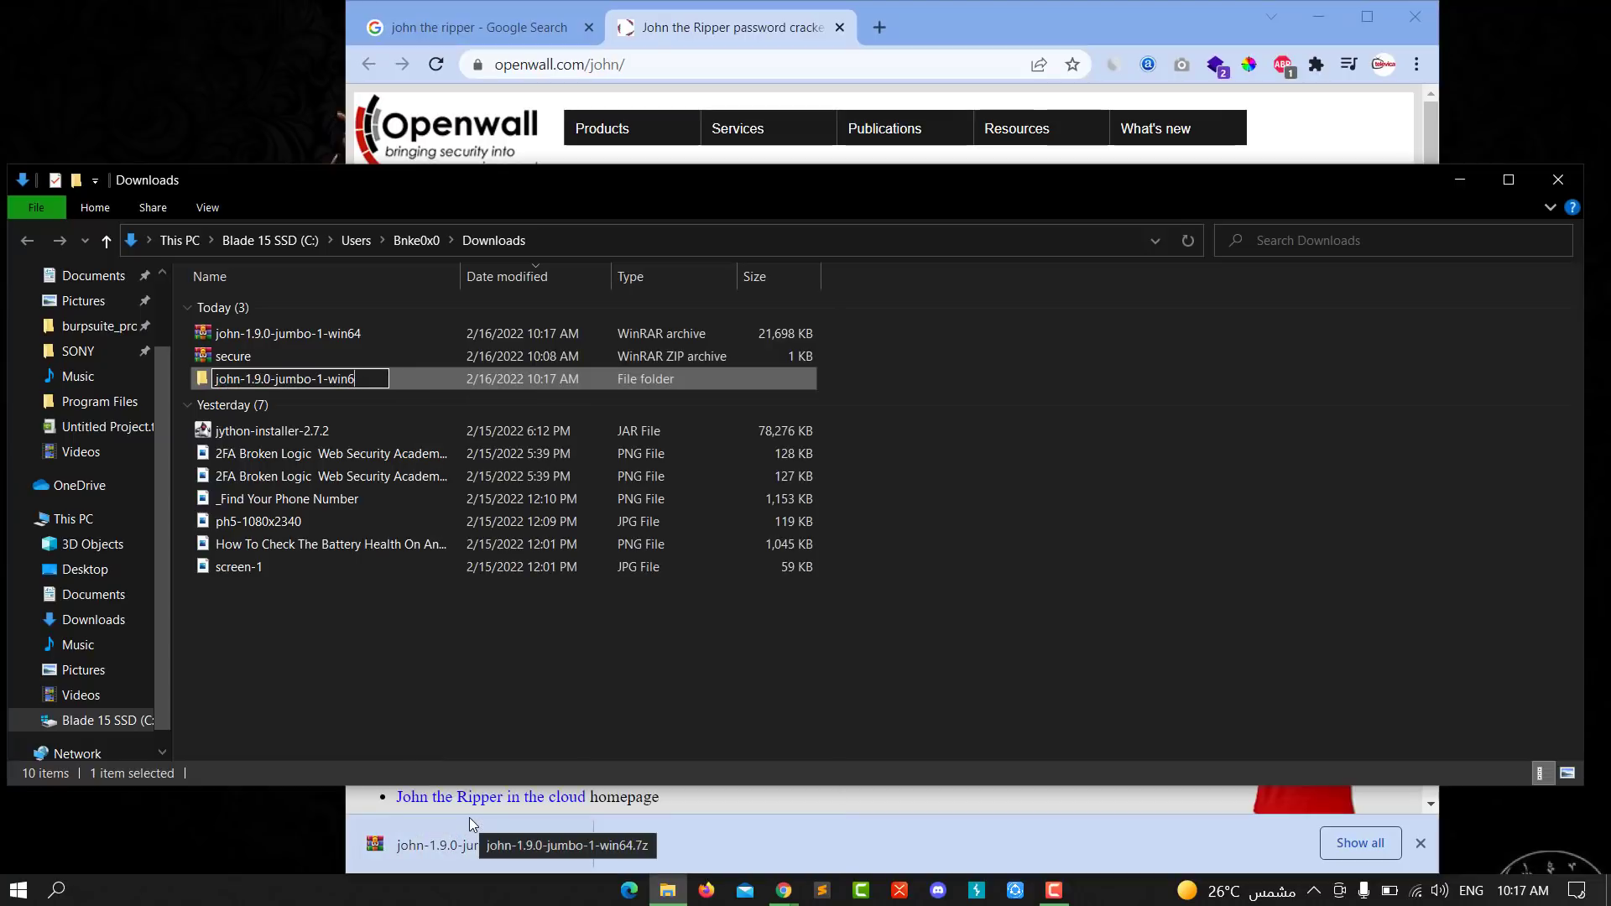
pyautogui.press('BackSpace')
pyautogui.press('BackSpace')
pyautogui.press('BackSpace')
pyautogui.press('BackSpace')
pyautogui.press('BackSpace')
pyautogui.press('BackSpace')
pyautogui.press('BackSpace')
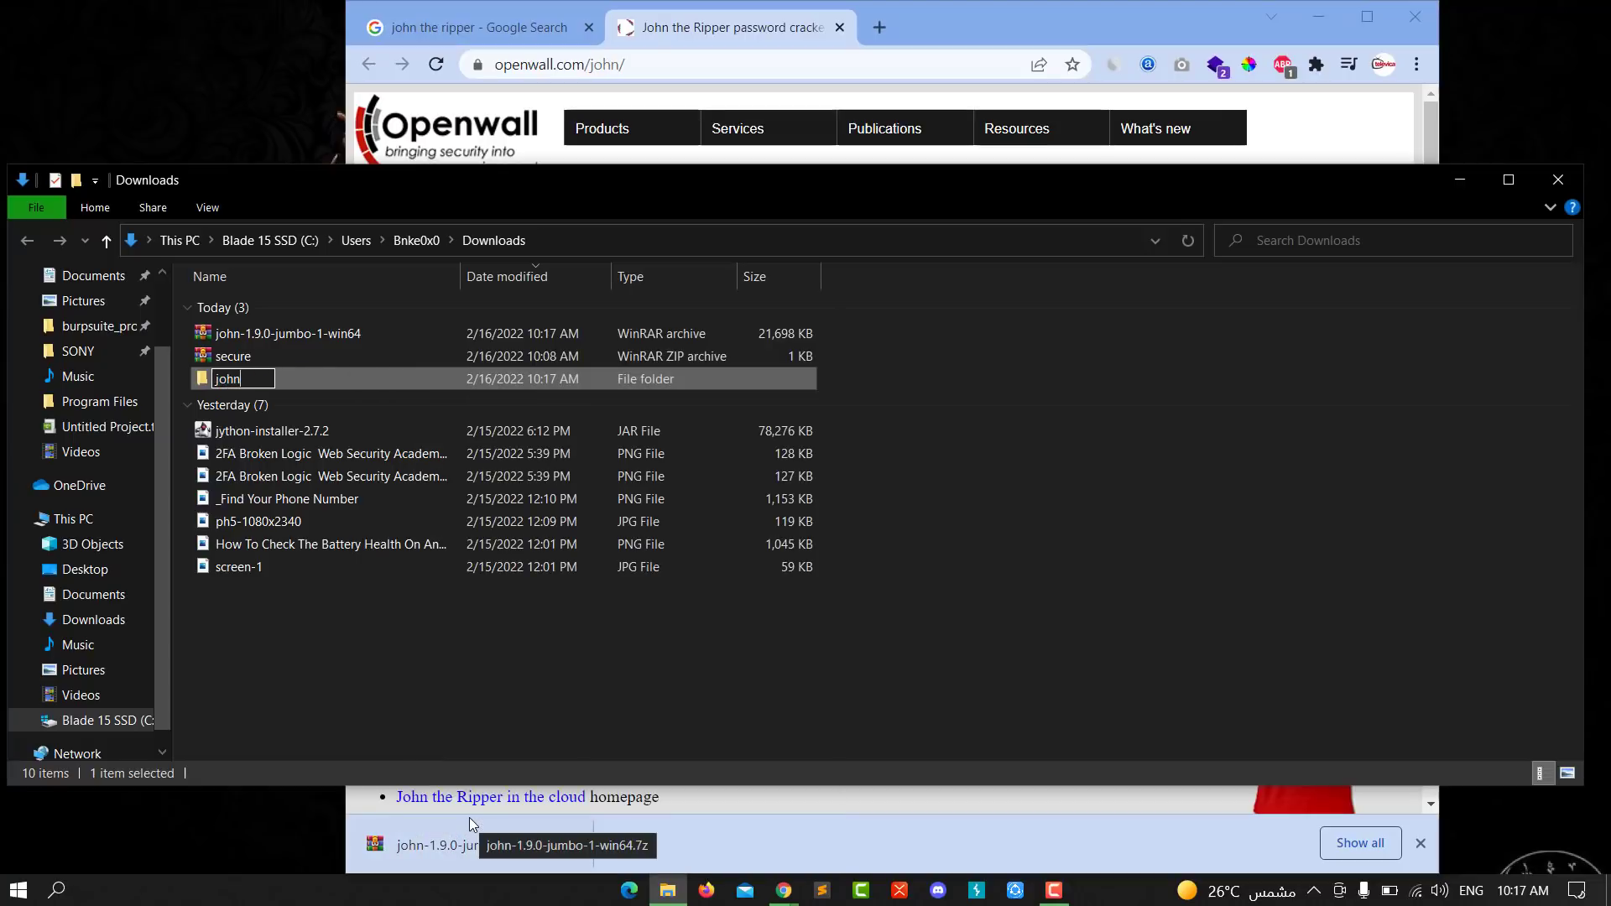
pyautogui.press('Return')
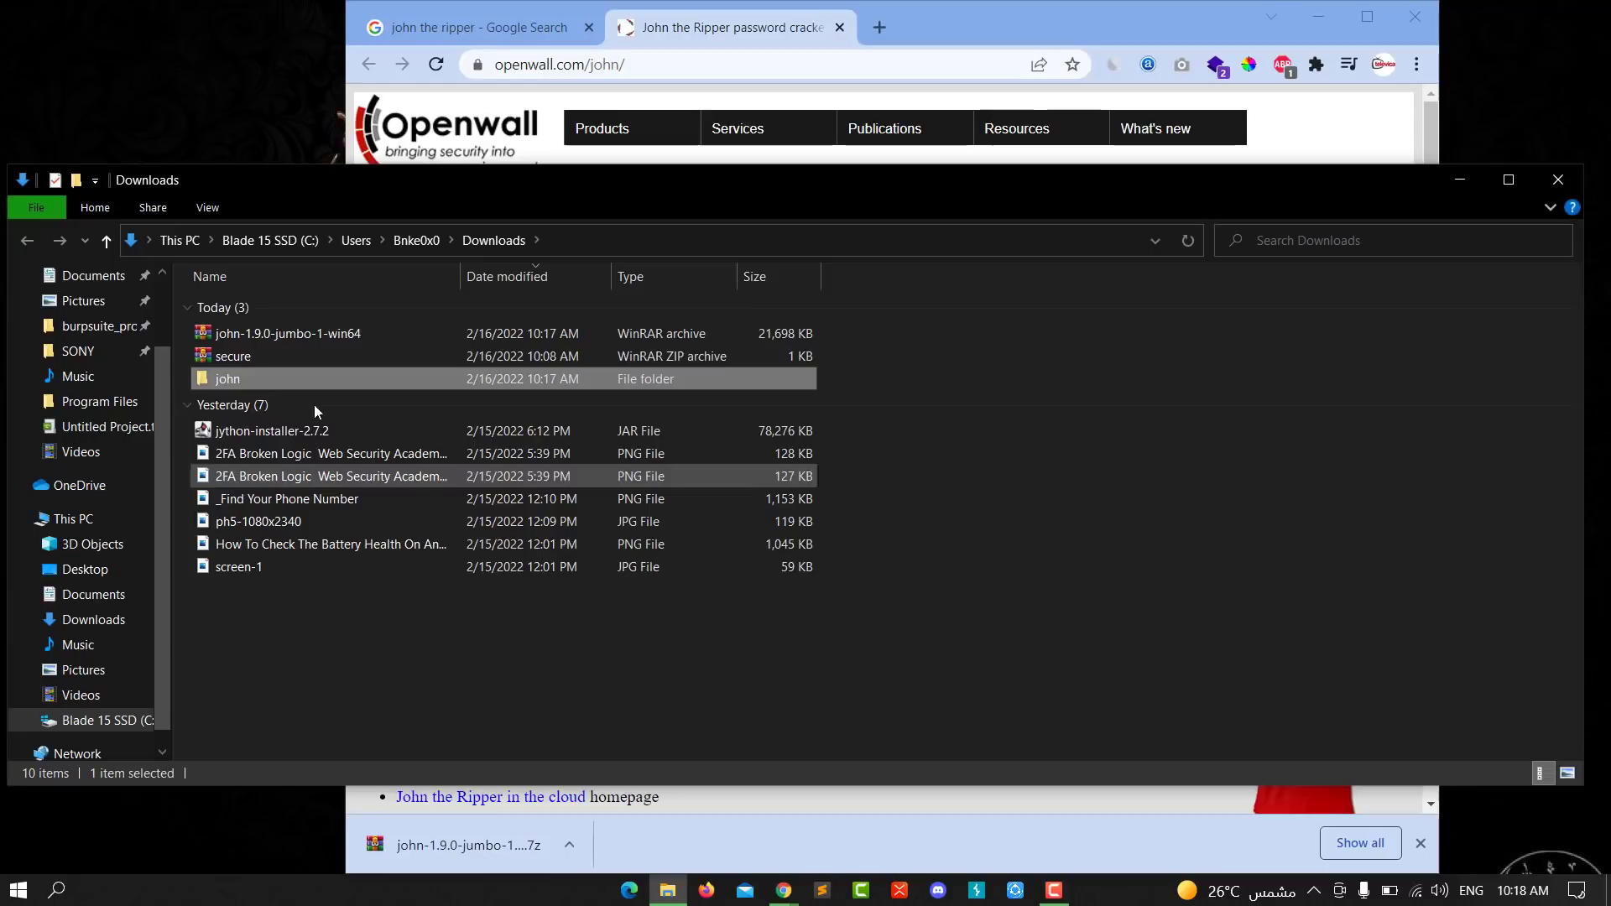
# Step: Move the john folder from Downloads to the C: drive root as C:\john
pyautogui.rightClick(320, 374)
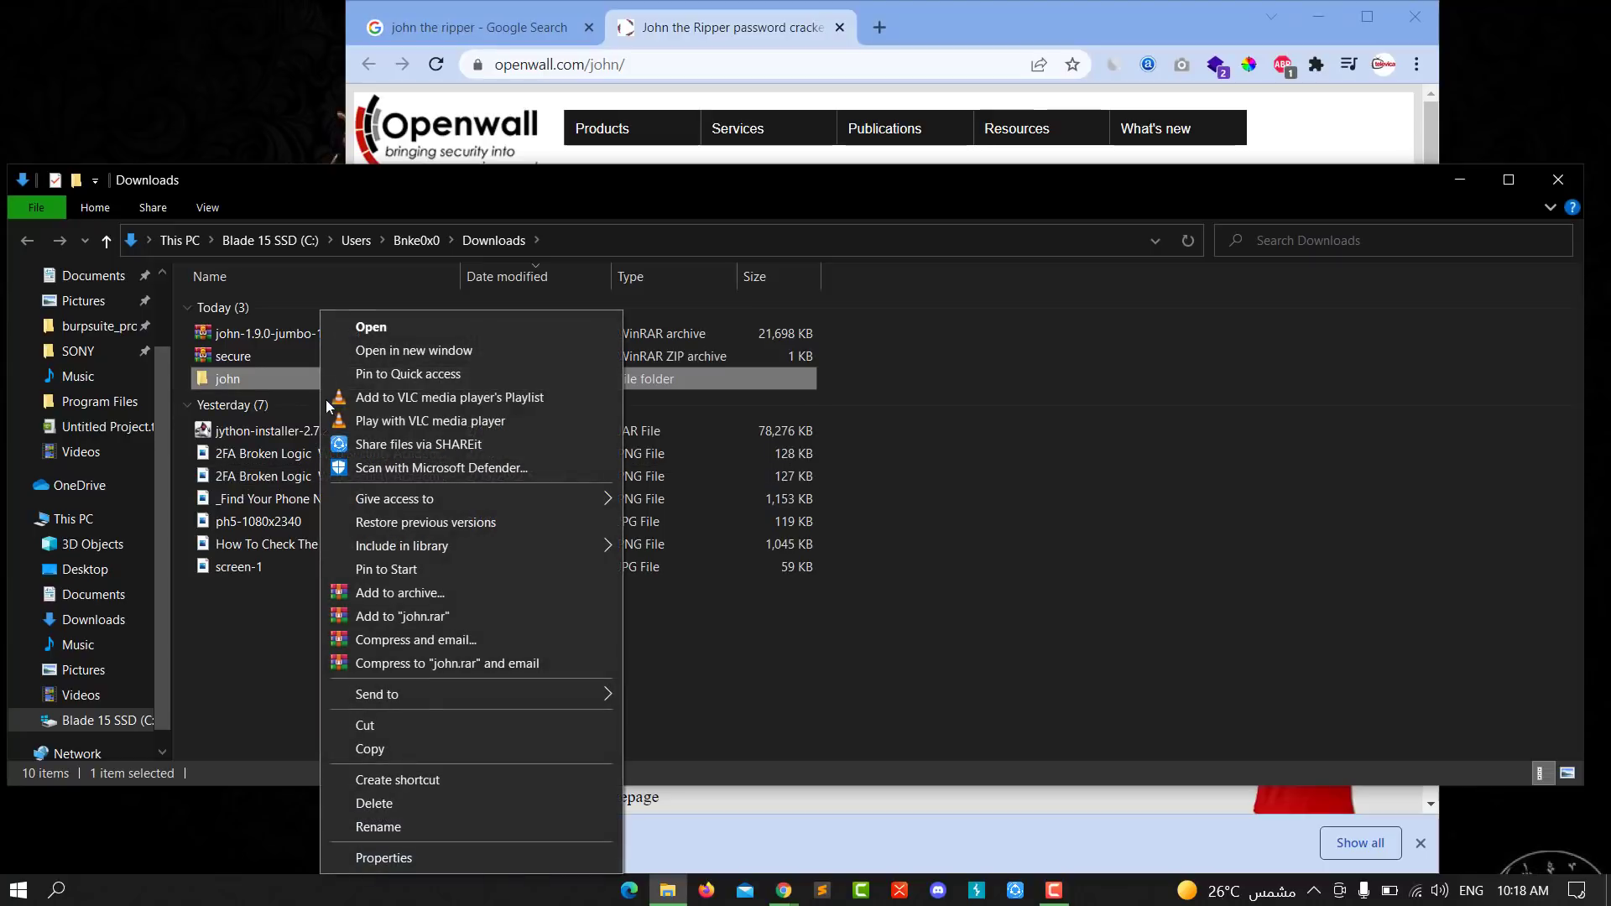
pyautogui.click(375, 727)
pyautogui.click(57, 519)
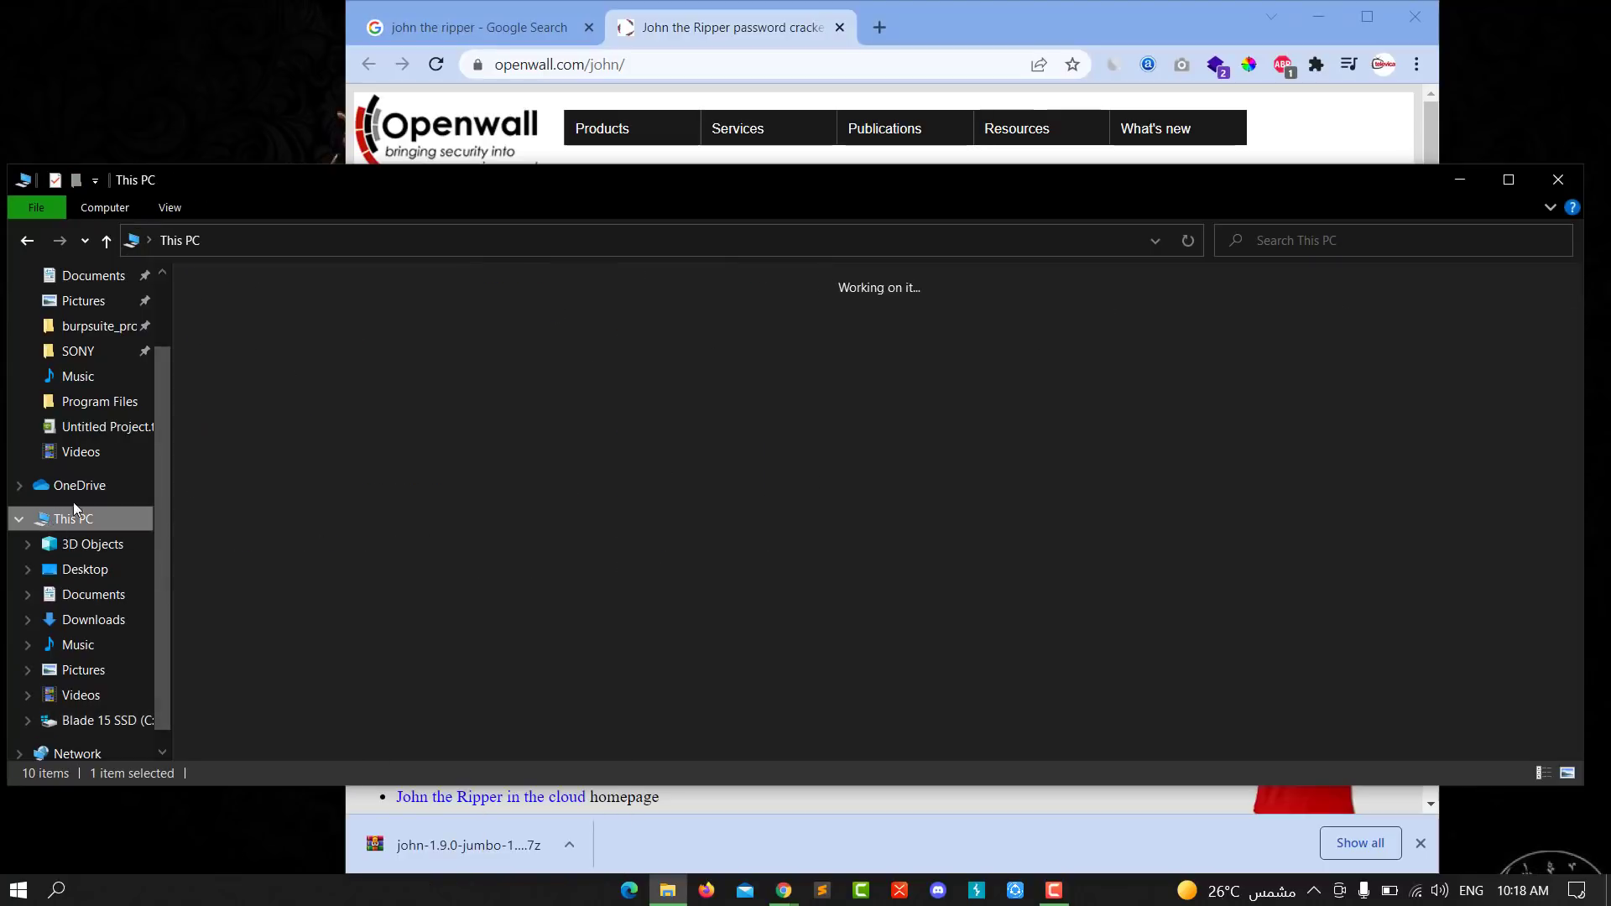
pyautogui.click(301, 464)
pyautogui.doubleClick(301, 457)
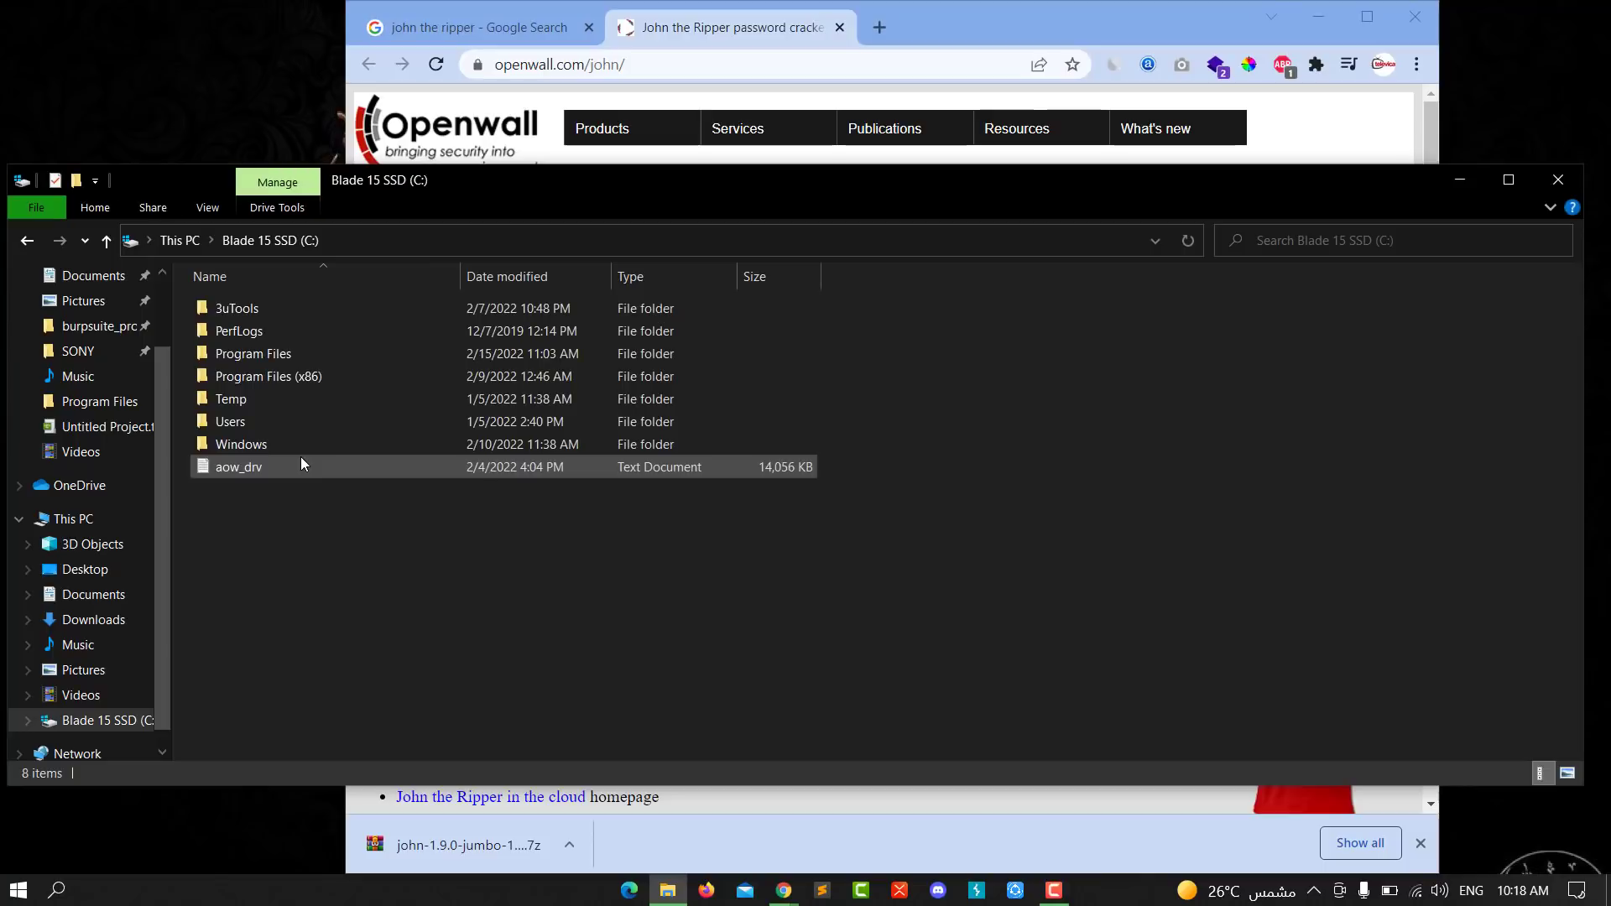
pyautogui.rightClick(281, 586)
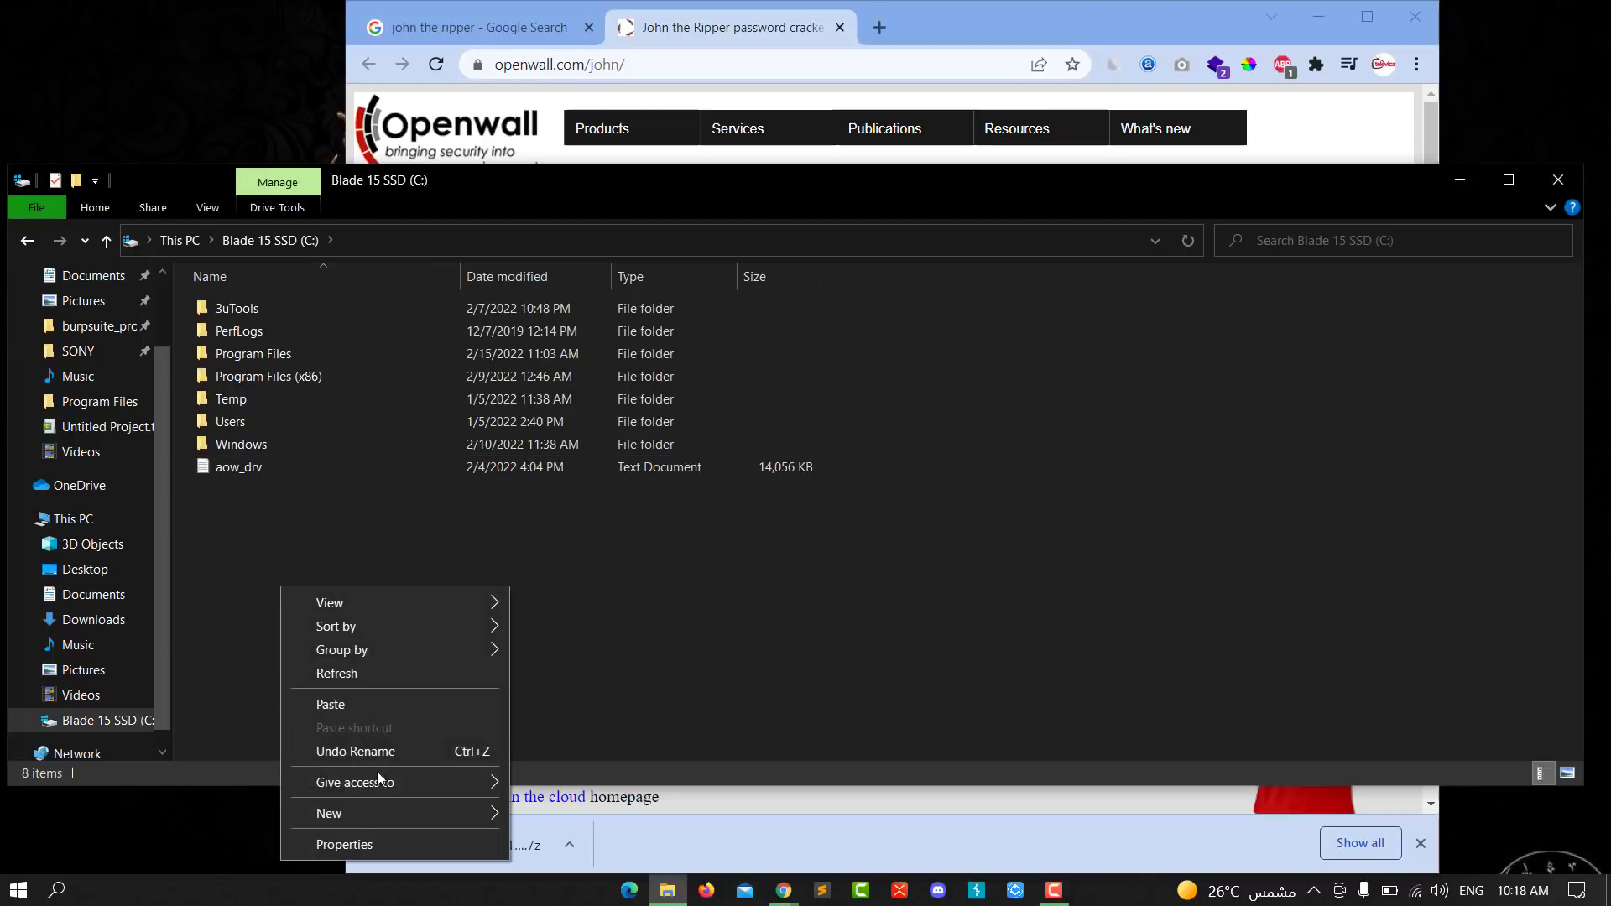
pyautogui.moveTo(342, 649)
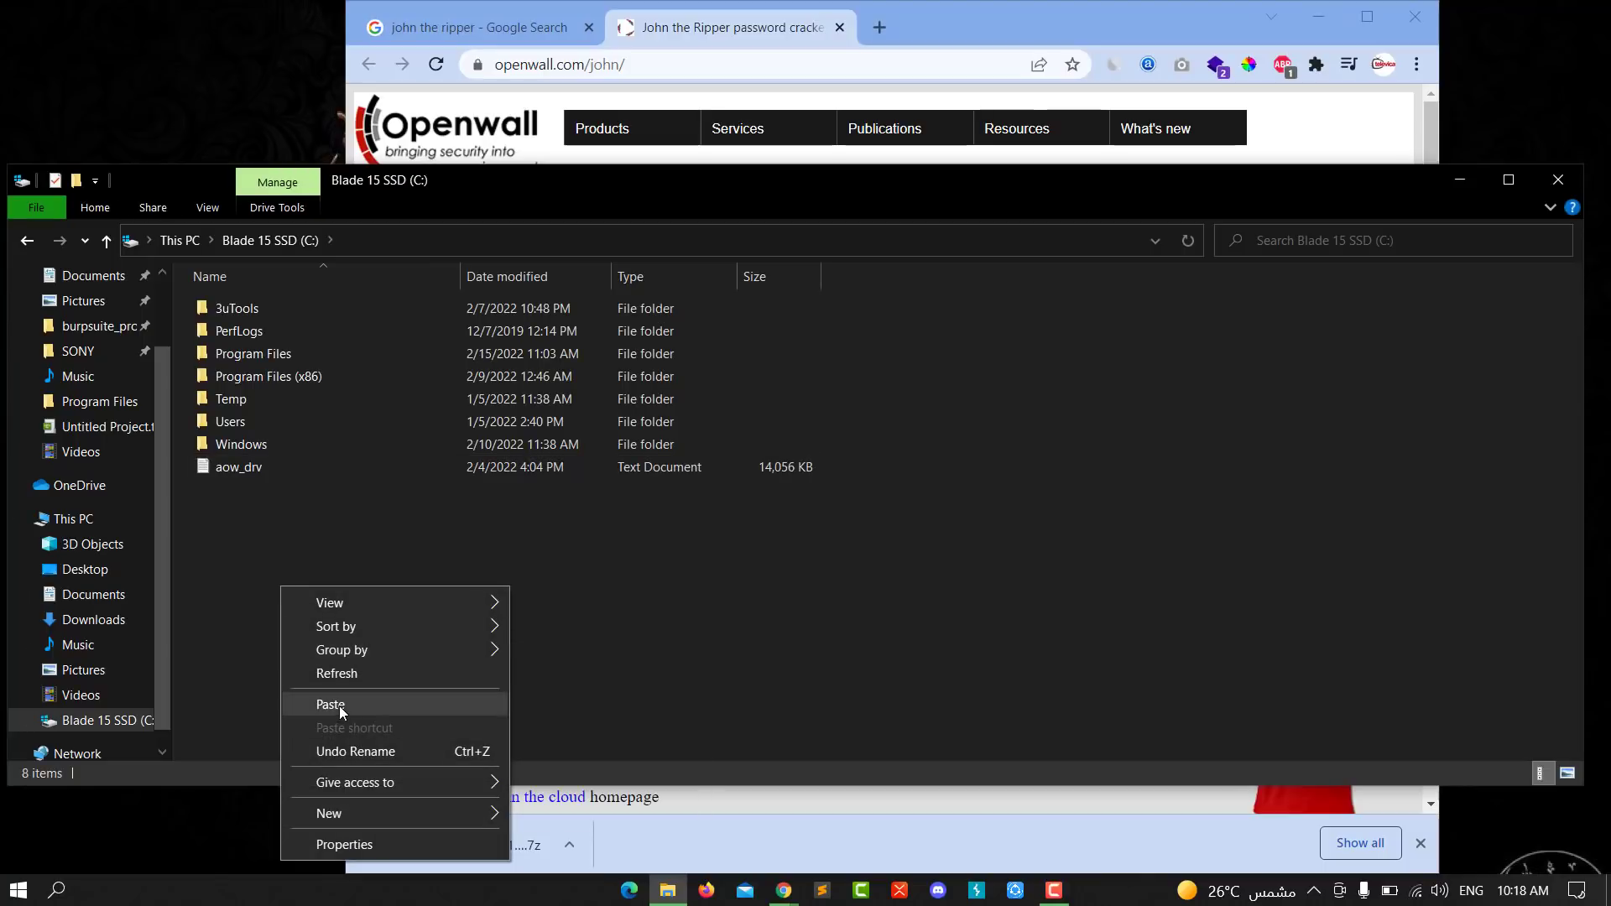
pyautogui.click(339, 705)
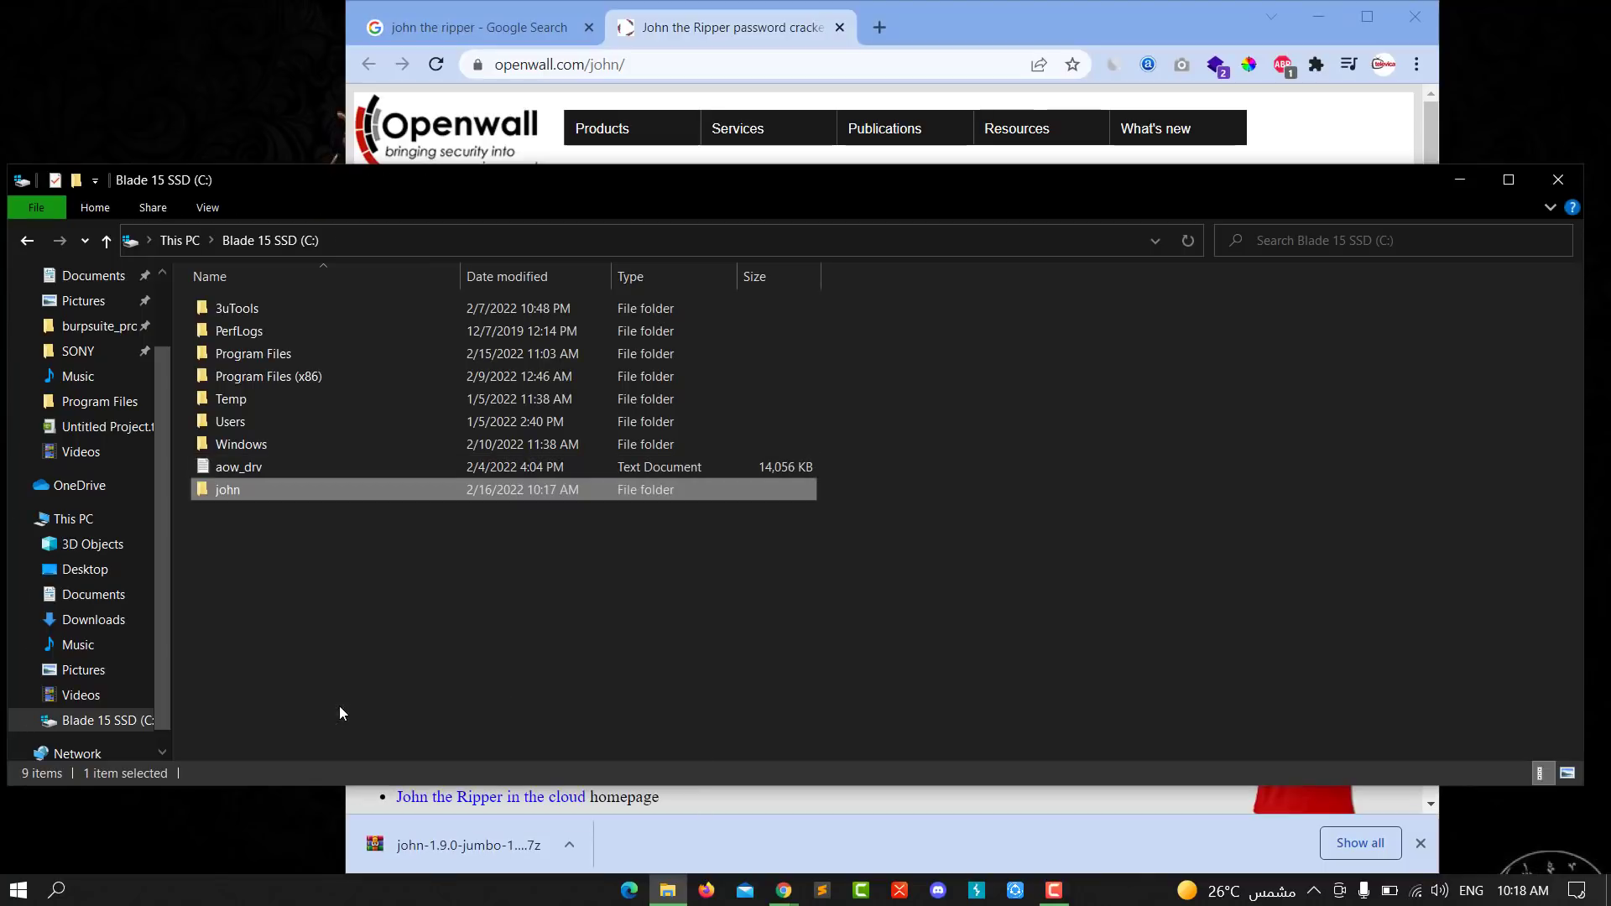
# Step: Navigate into C:\john\john-1.9.0-jumbo-1-win64\run
pyautogui.doubleClick(260, 489)
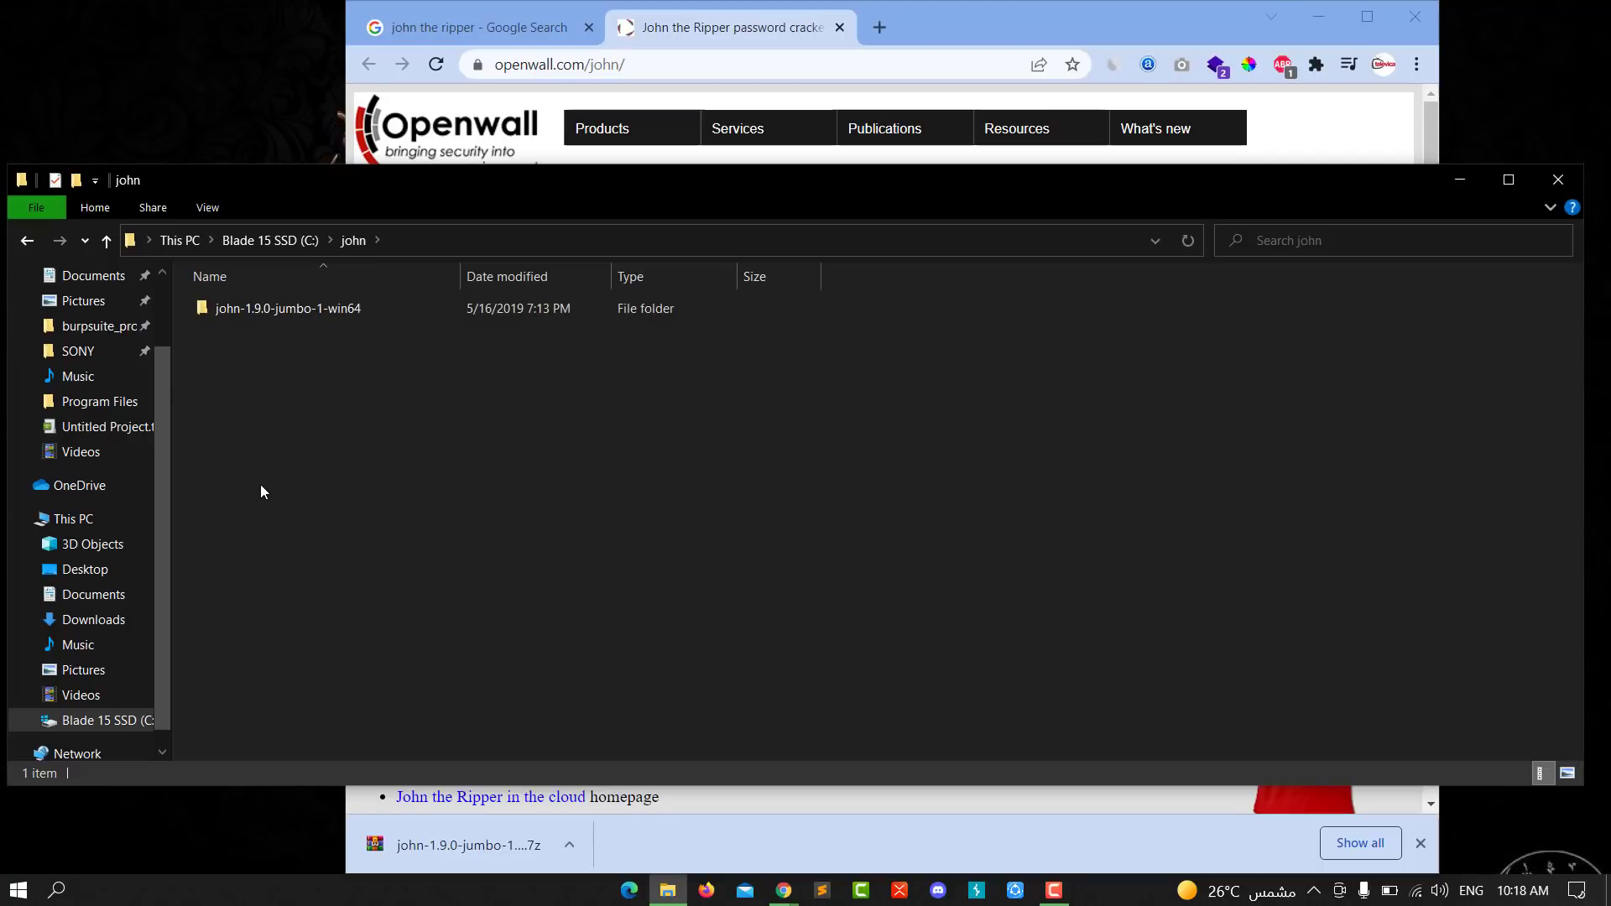
pyautogui.doubleClick(291, 316)
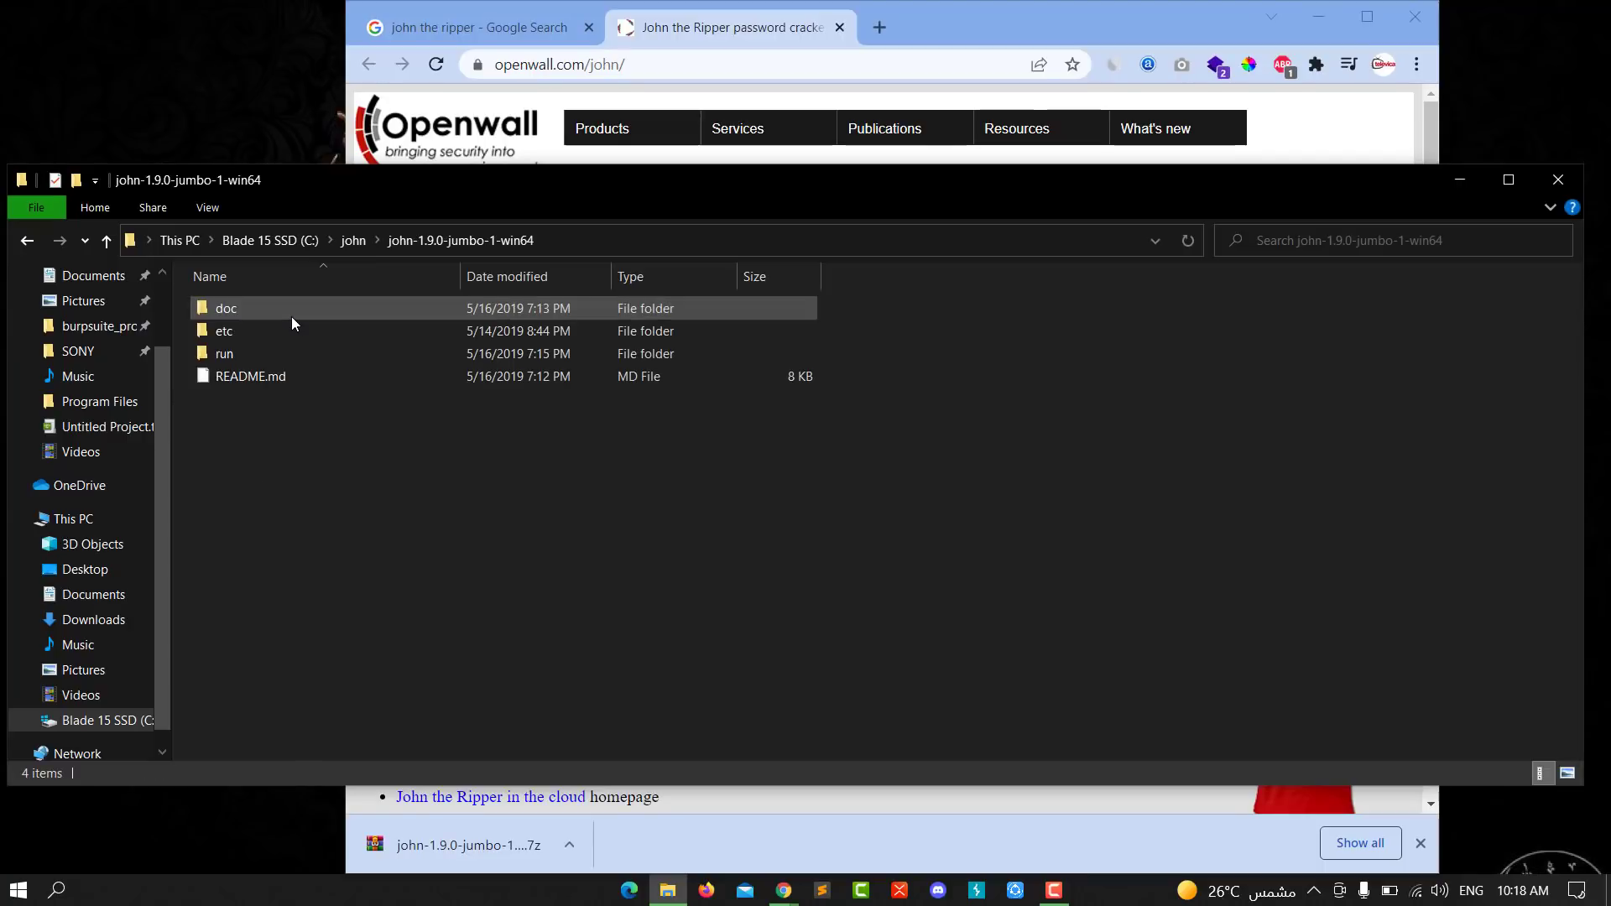
pyautogui.doubleClick(258, 355)
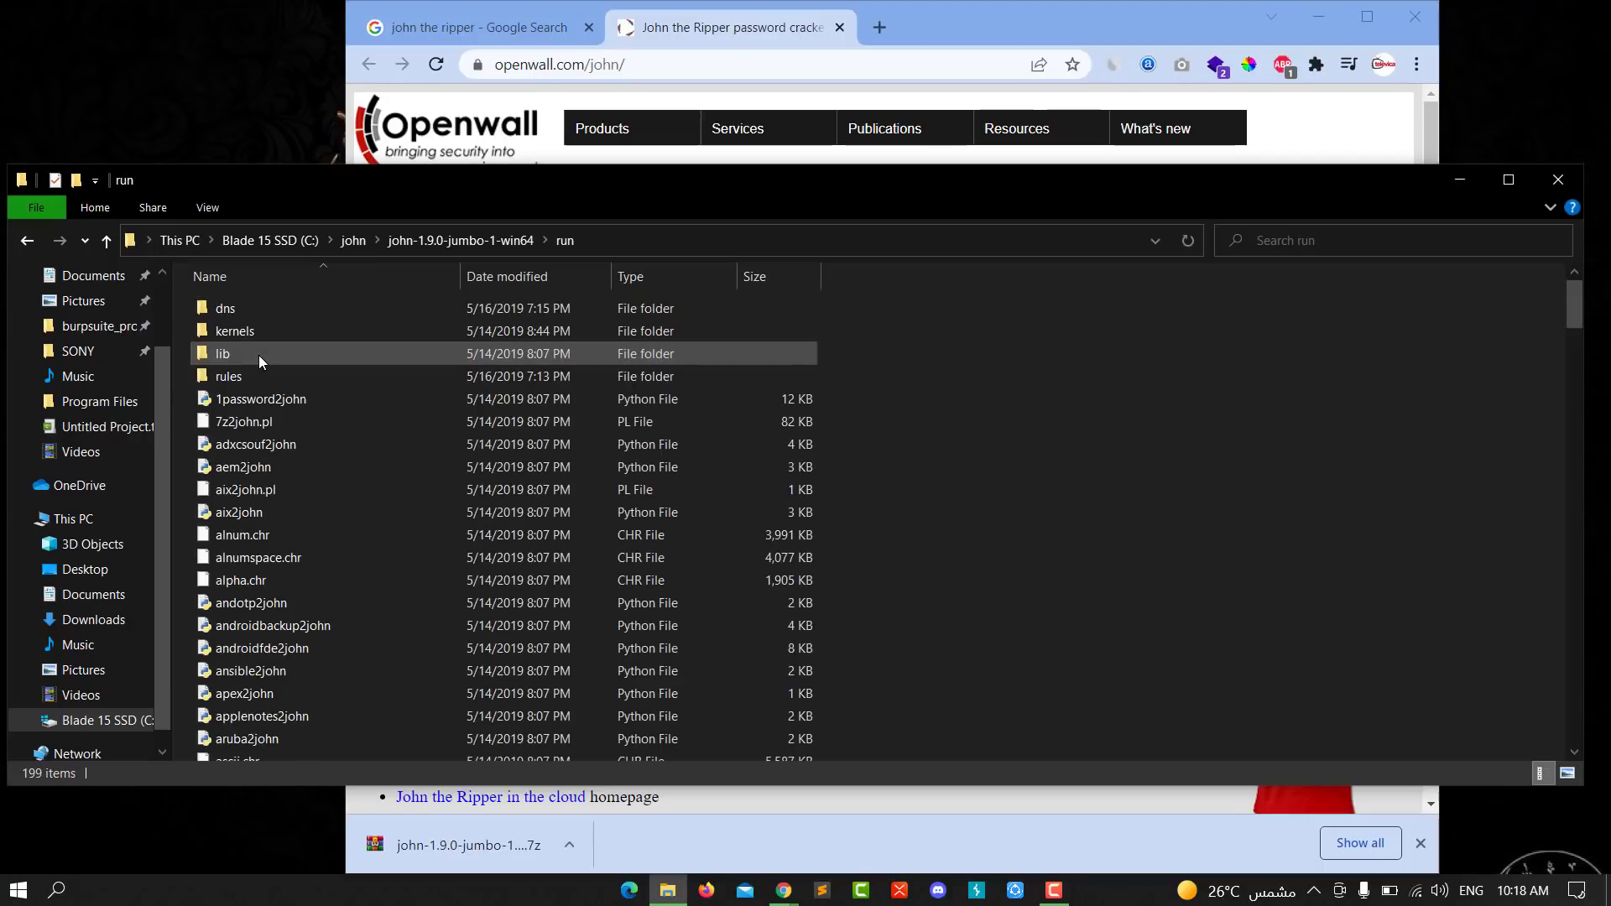
# Step: Search Windows for cmd and open the Command Prompt result's file location
pyautogui.click(57, 890)
pyautogui.write('c')
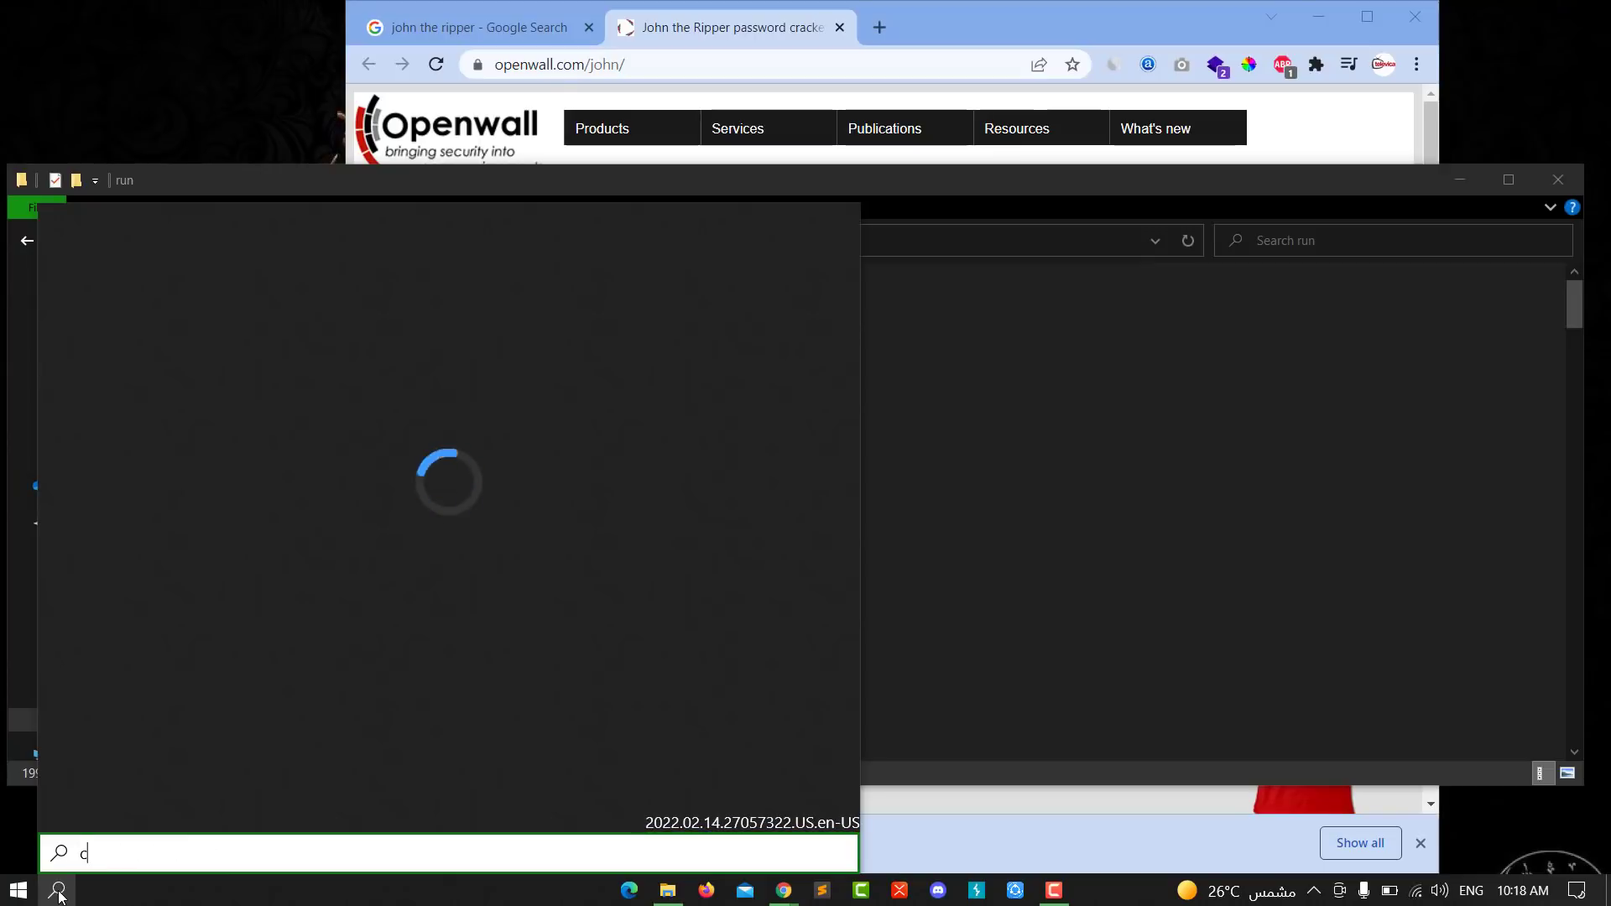
pyautogui.write('md')
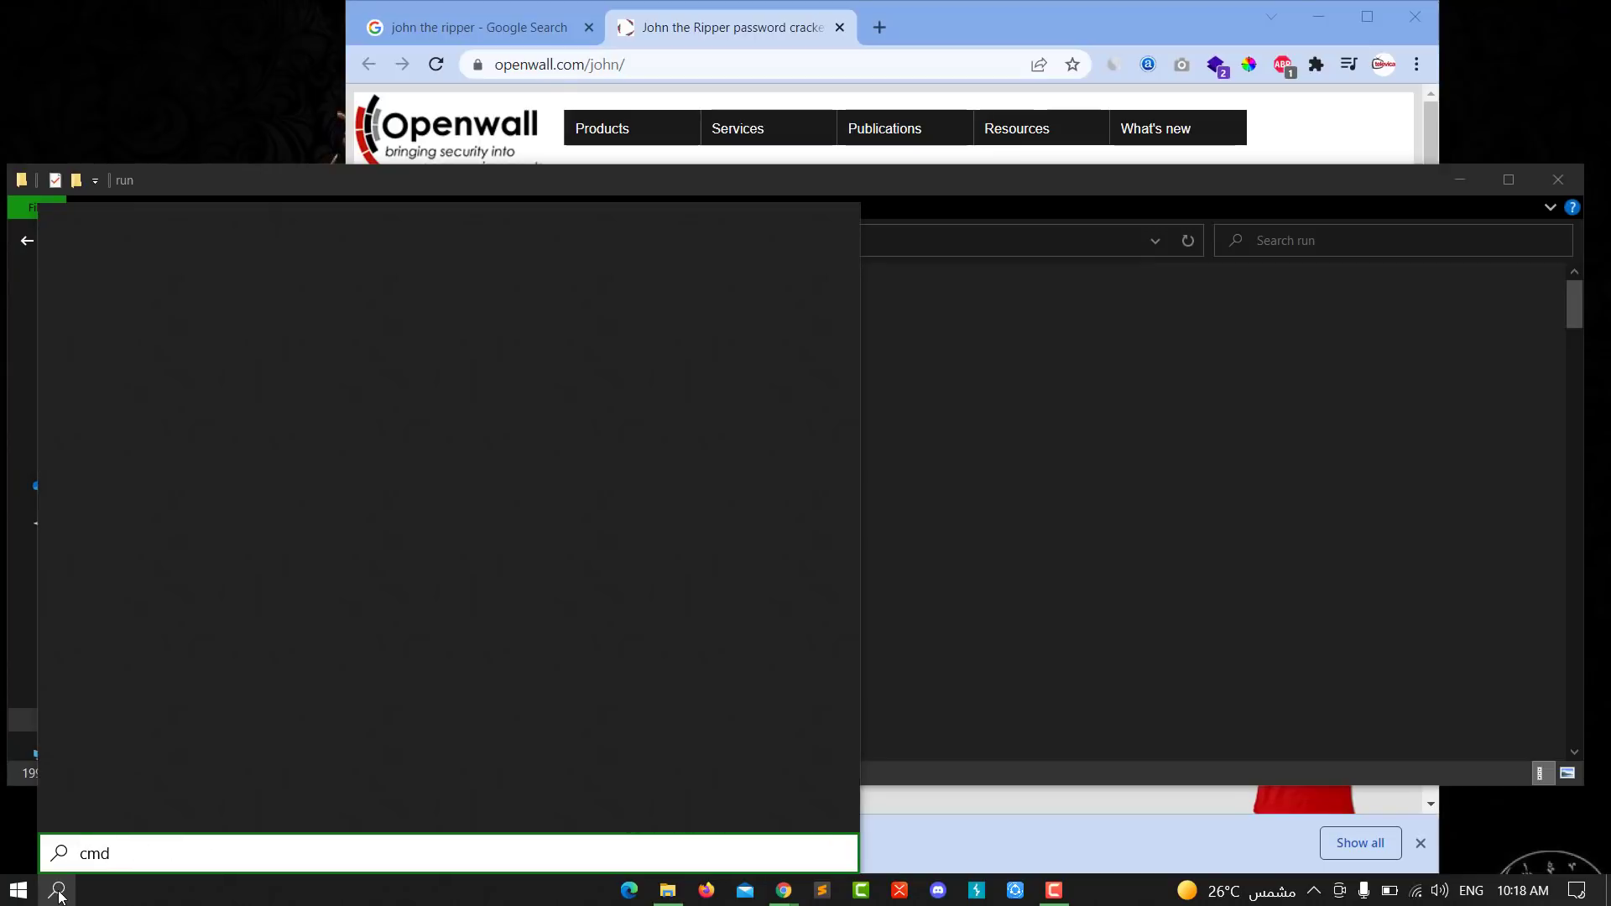
pyautogui.rightClick(156, 334)
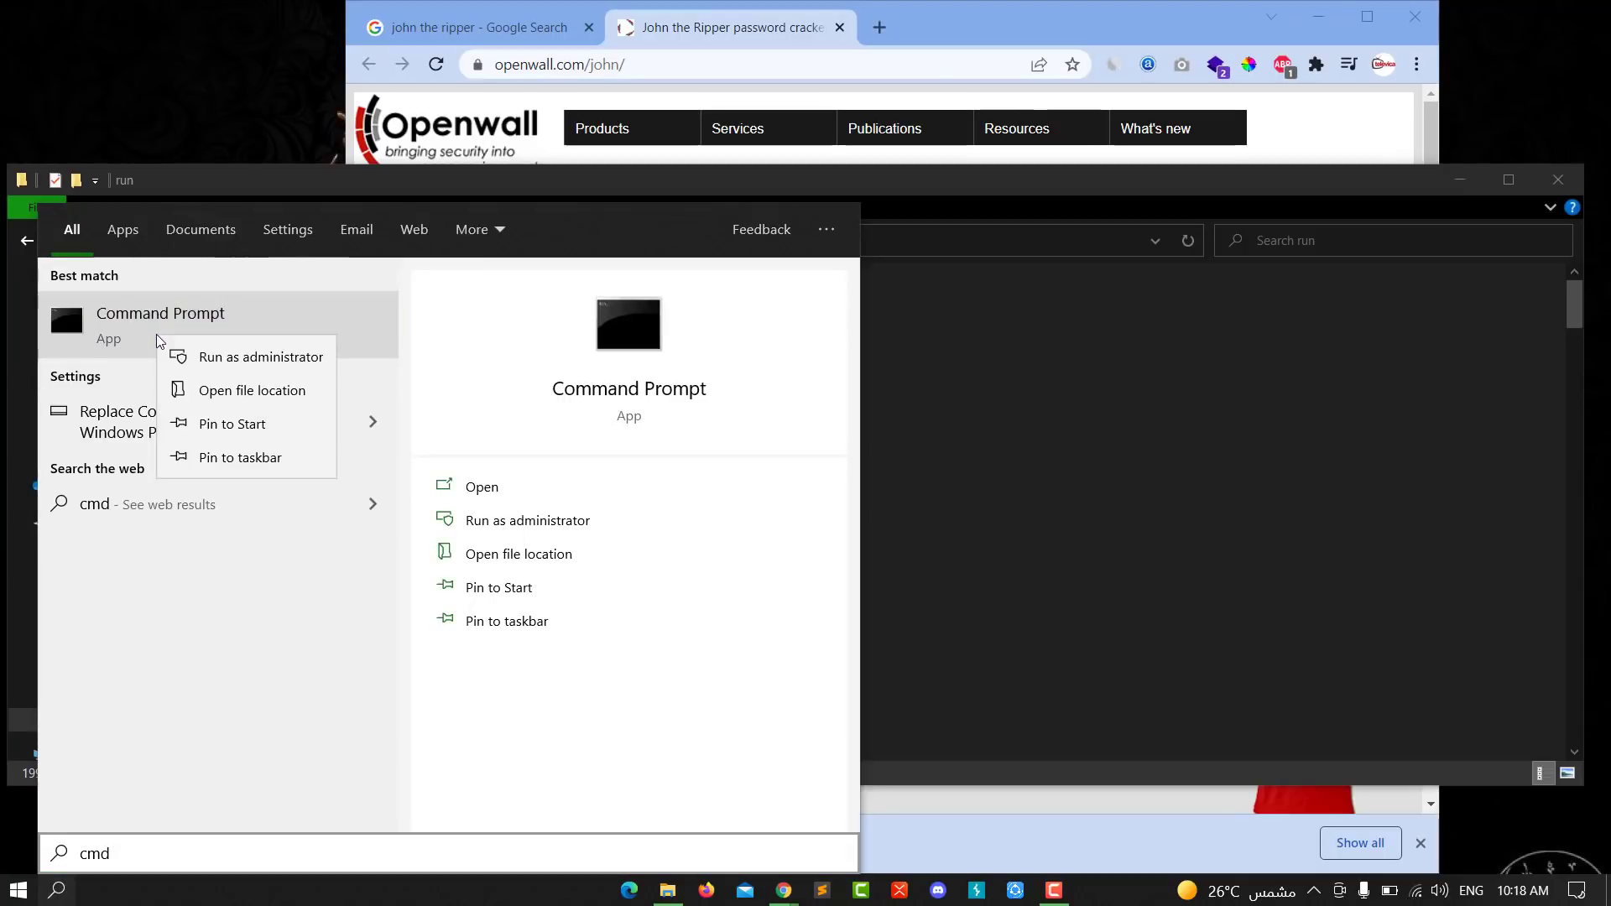
pyautogui.click(207, 391)
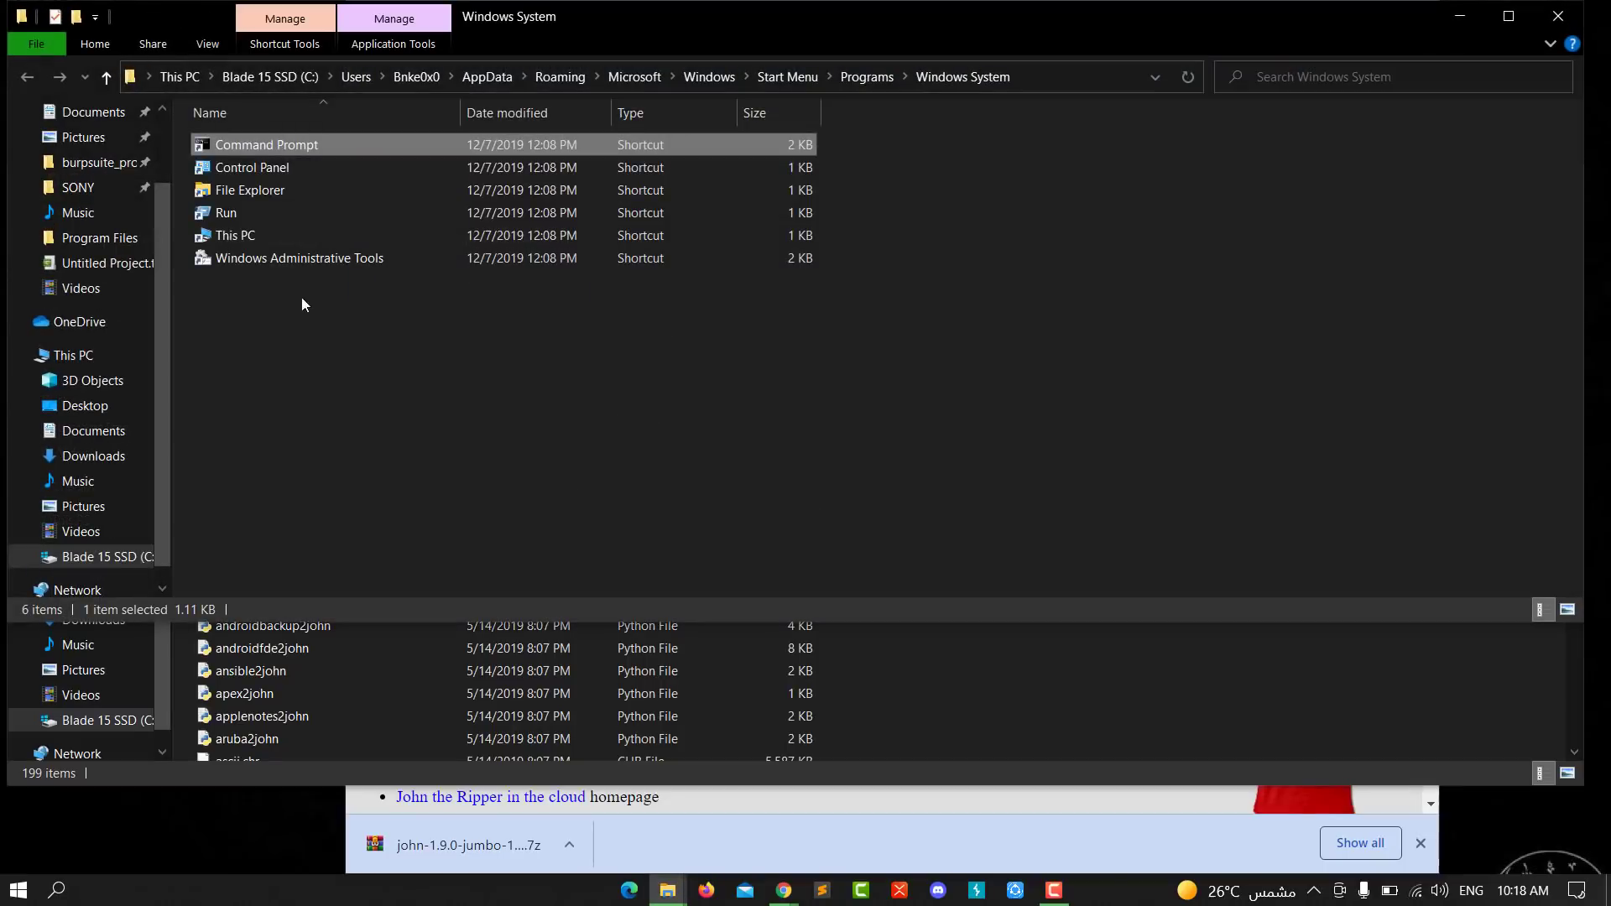
# Step: Copy the Command Prompt shortcut into John the Ripper's run folder
pyautogui.rightClick(245, 141)
pyautogui.click(289, 529)
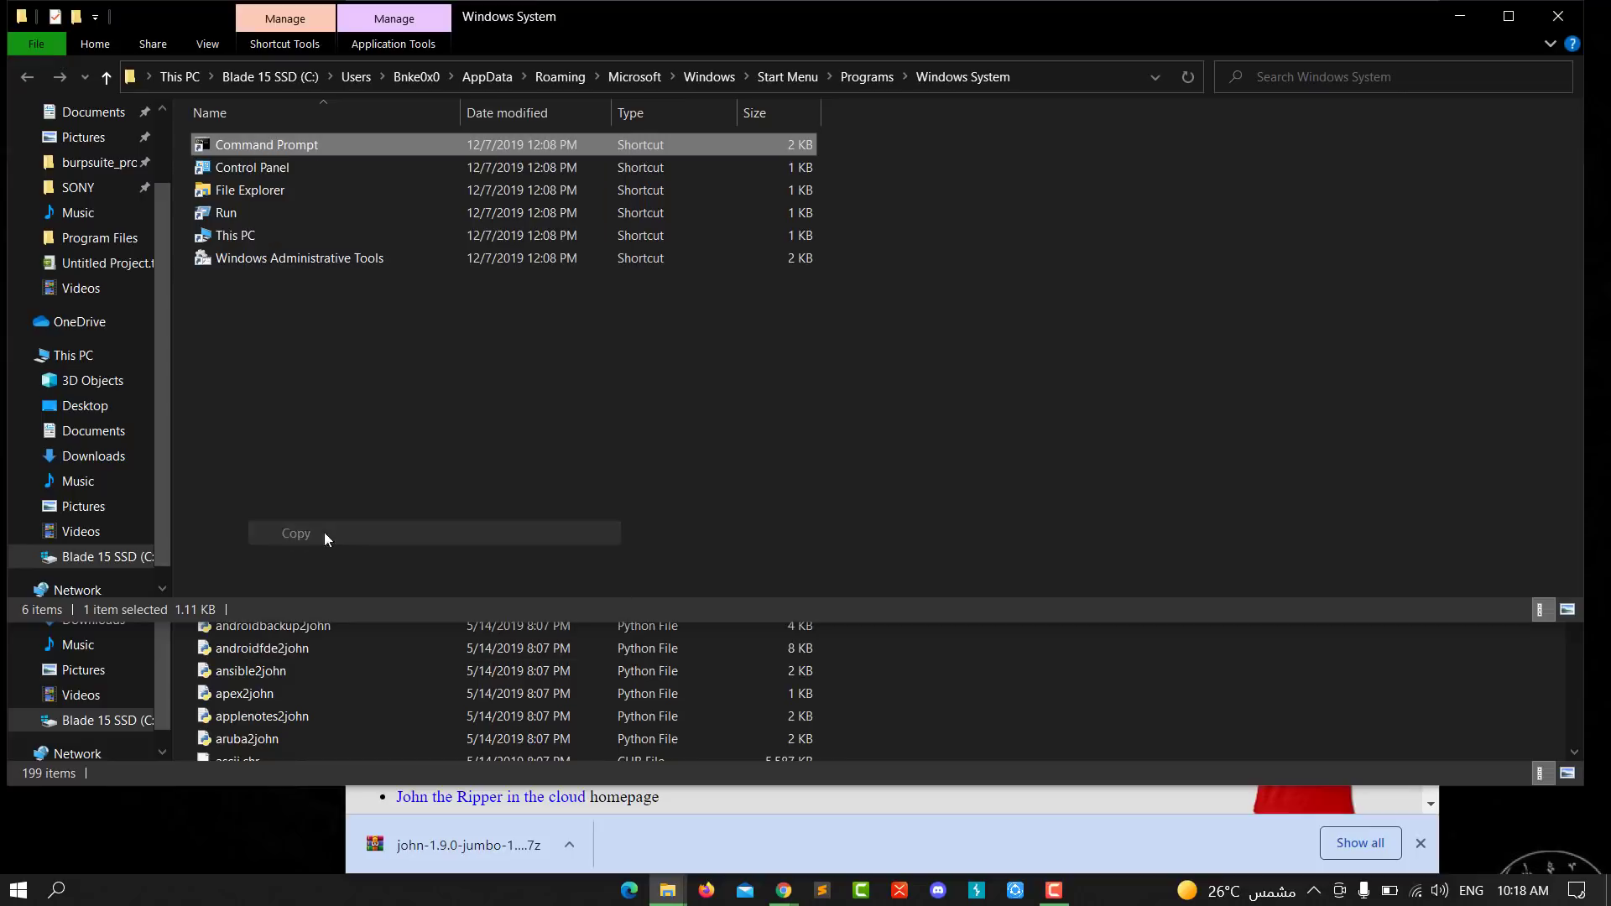
pyautogui.click(942, 712)
pyautogui.rightClick(924, 554)
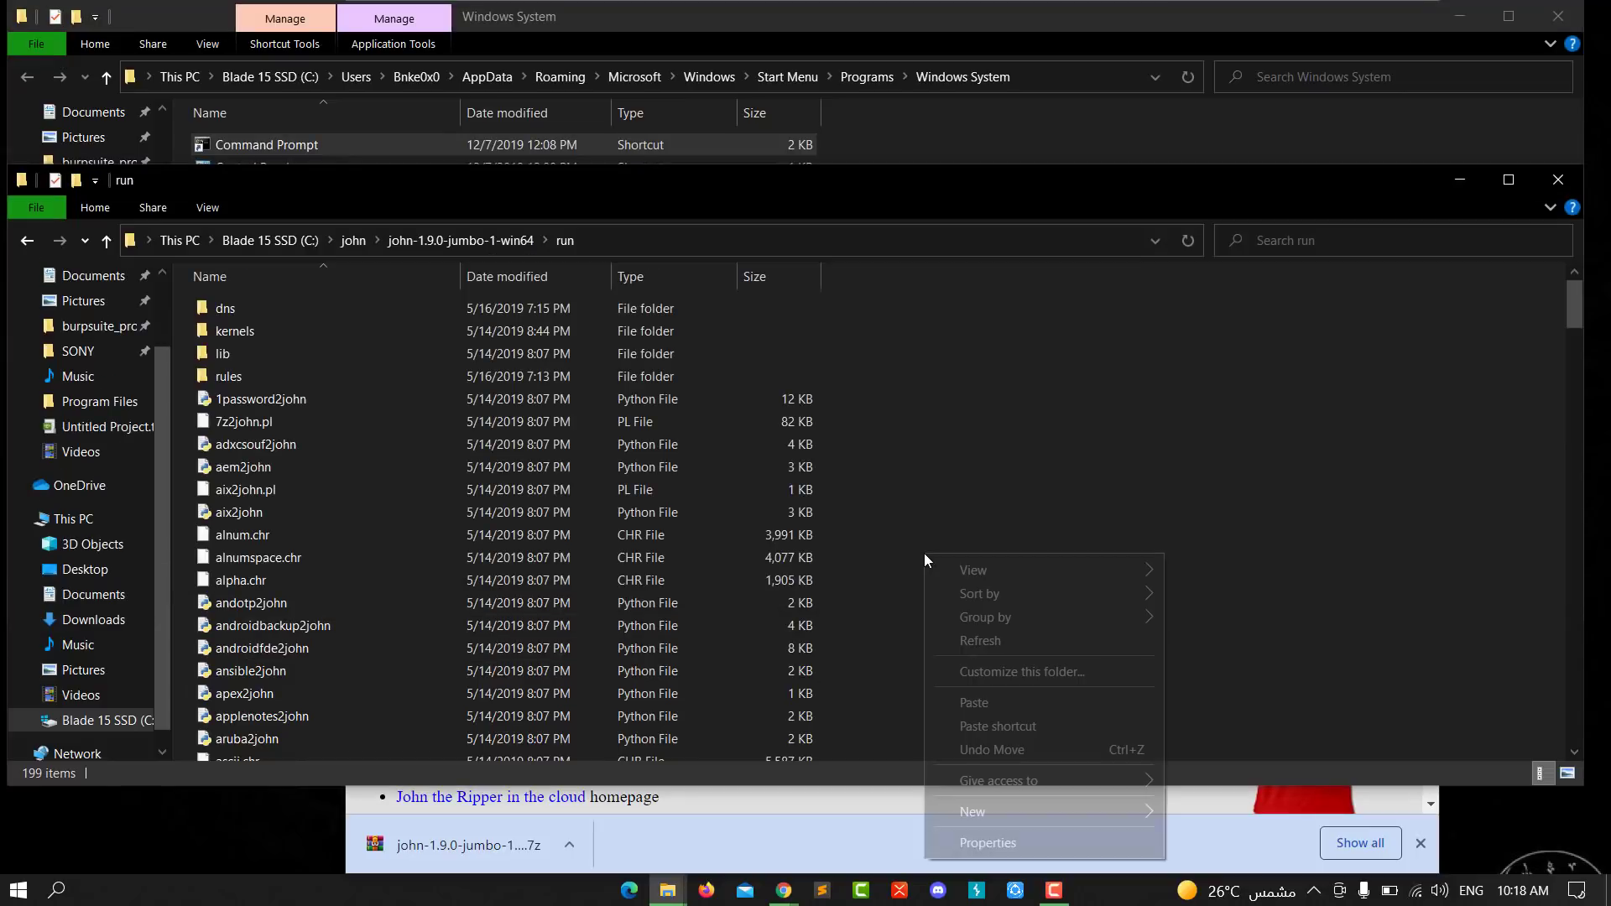
pyautogui.click(972, 705)
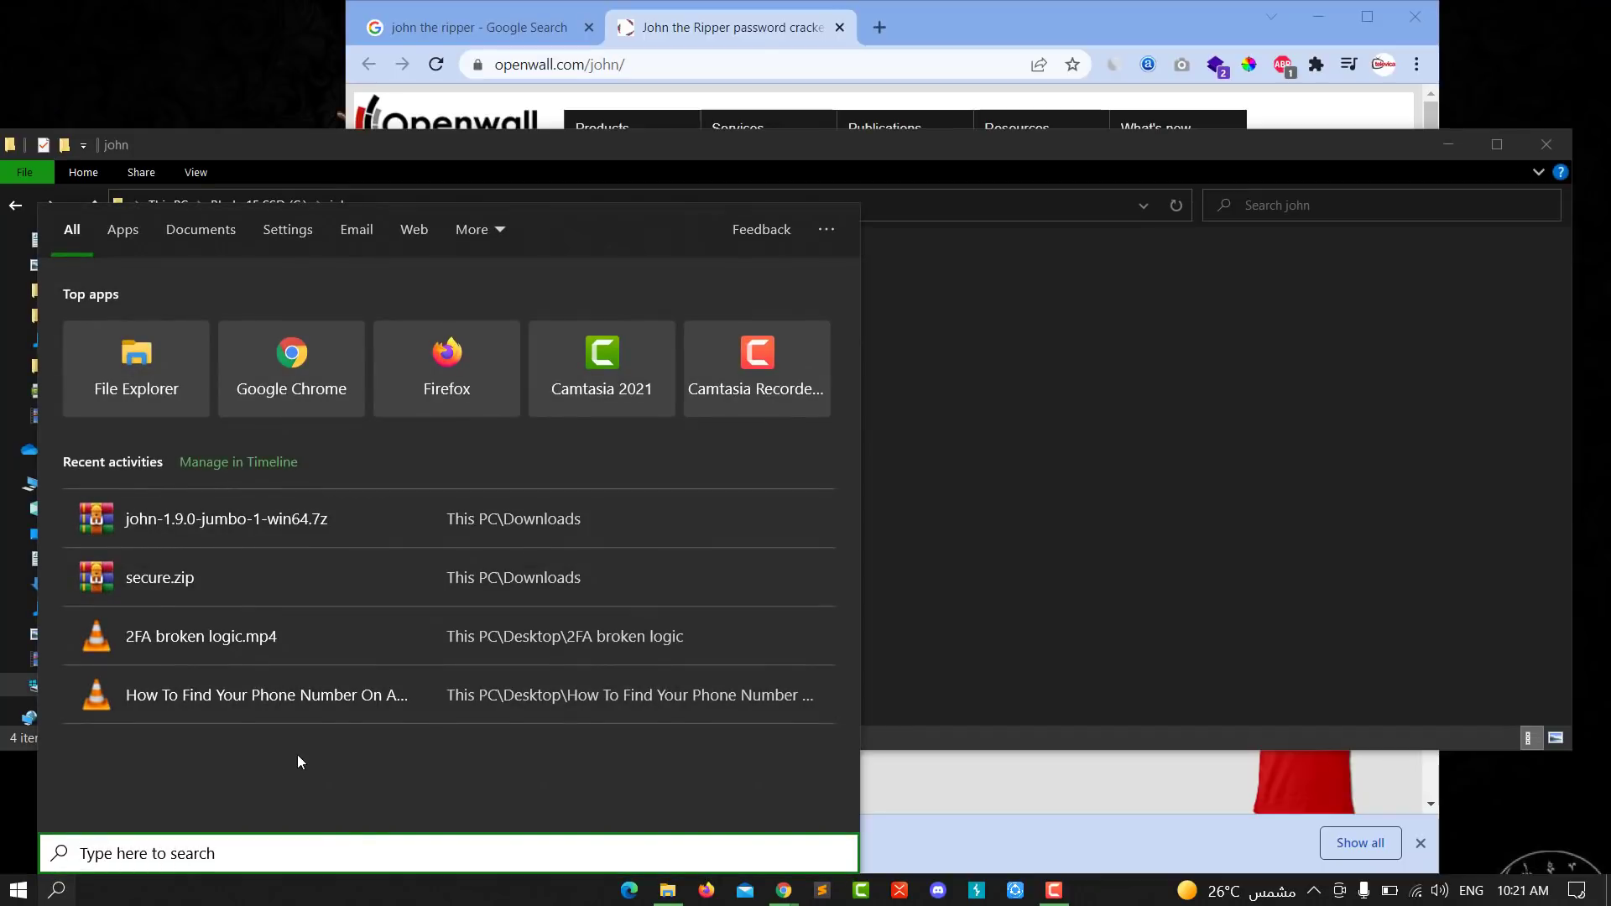
pyautogui.write('cmd')
# Step: Launch Command Prompt from the search results and return to the john folder window
pyautogui.press('Return')
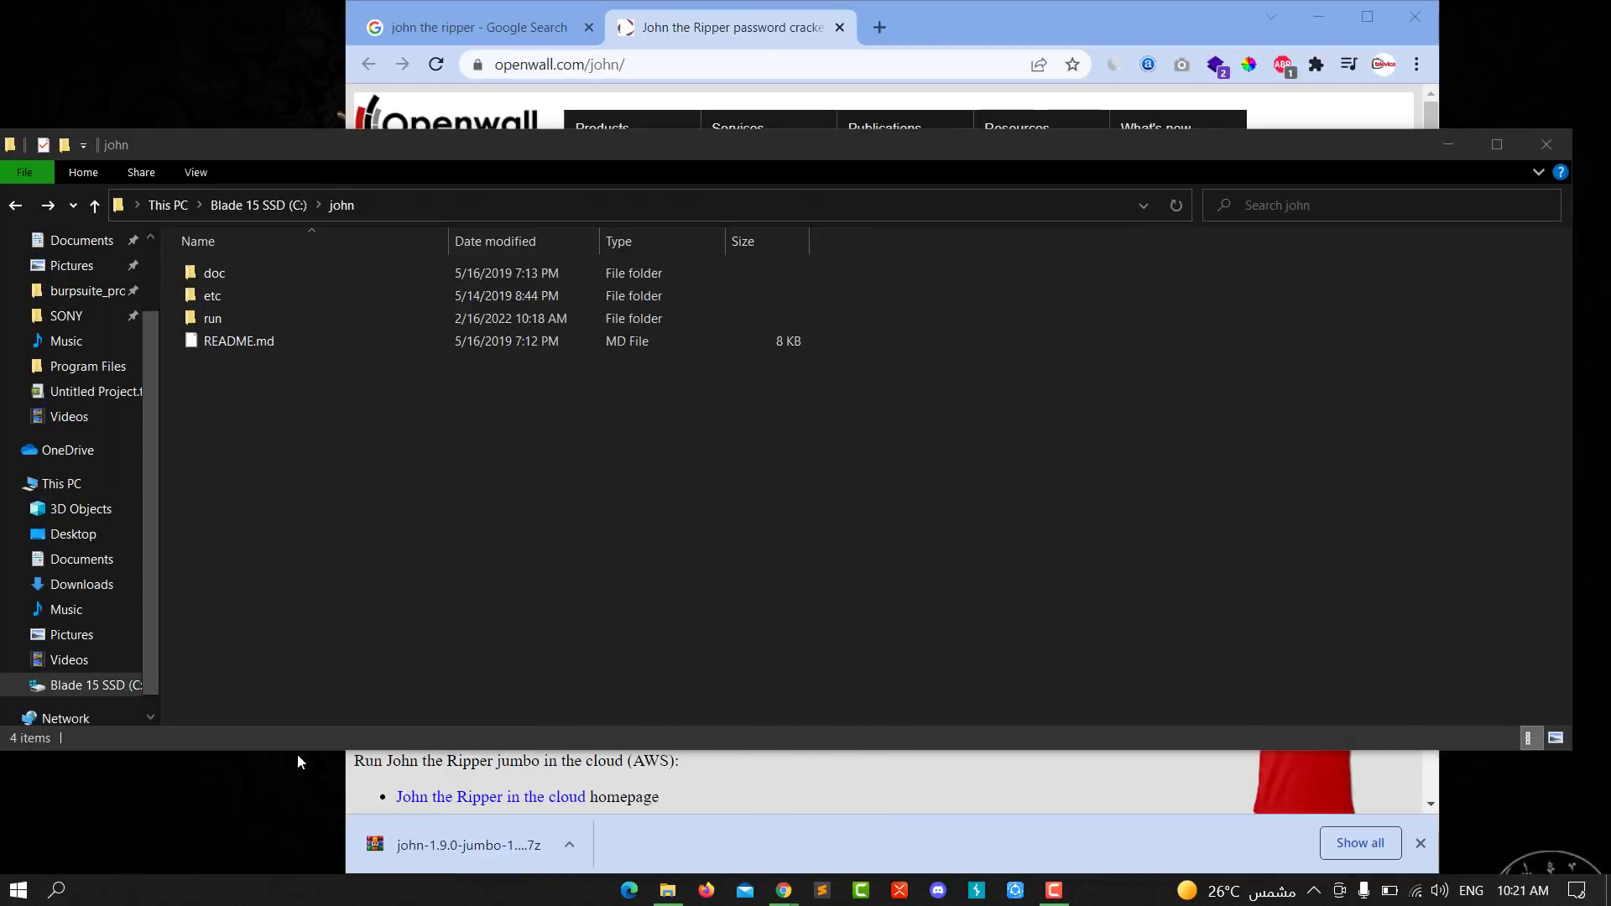
pyautogui.click(297, 754)
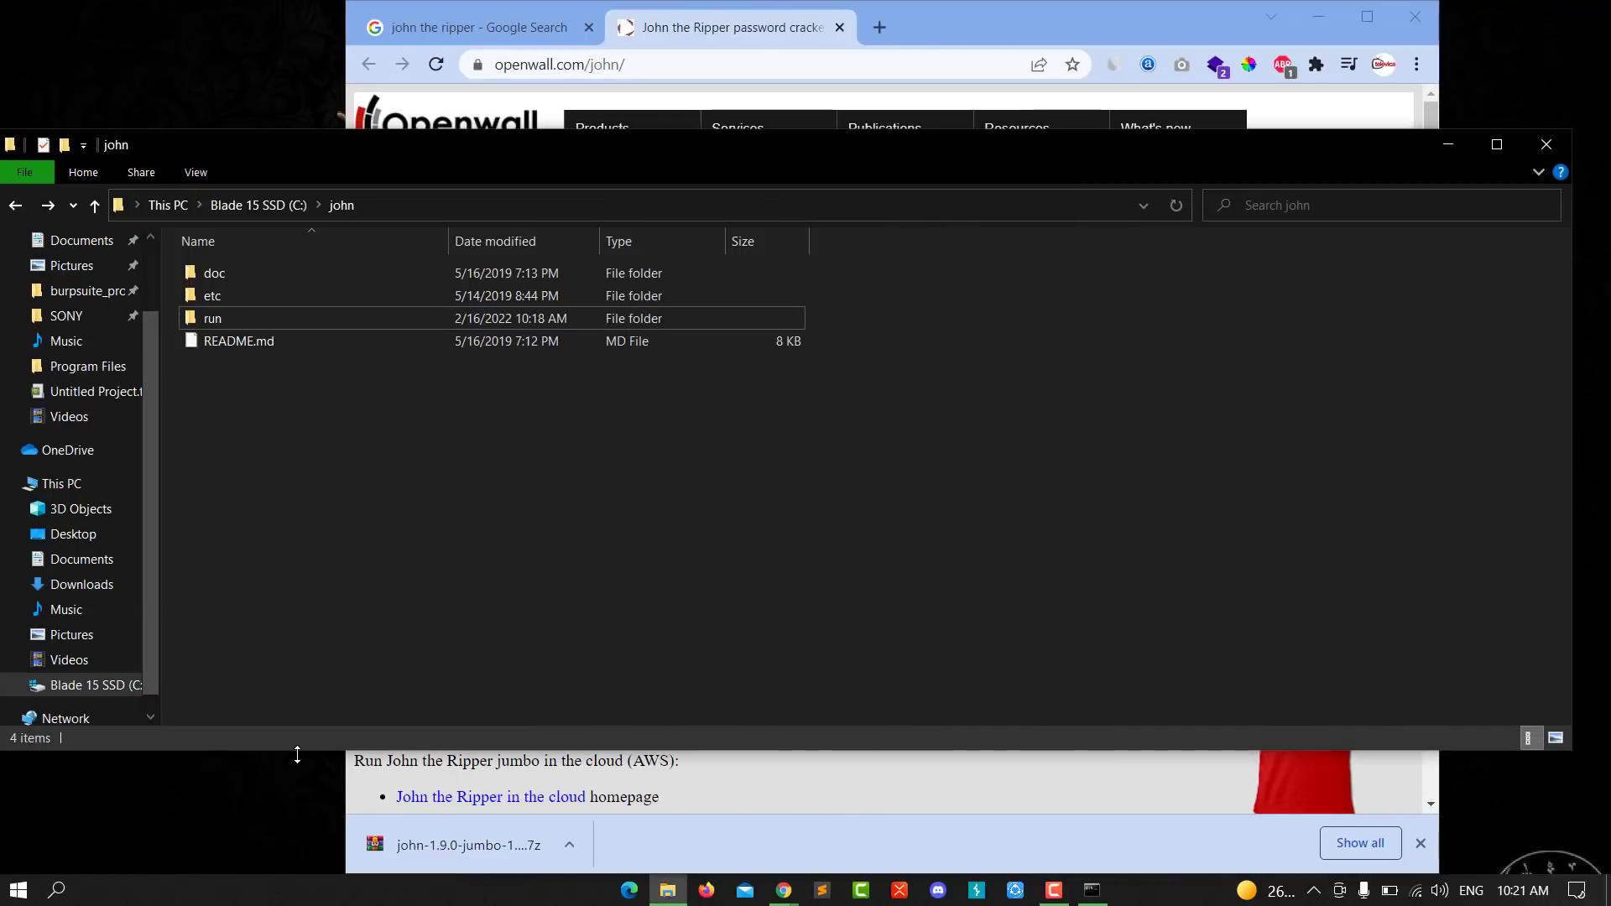
# Step: Change the Command Prompt working directory to C:\john\run via cd commands
pyautogui.click(1091, 890)
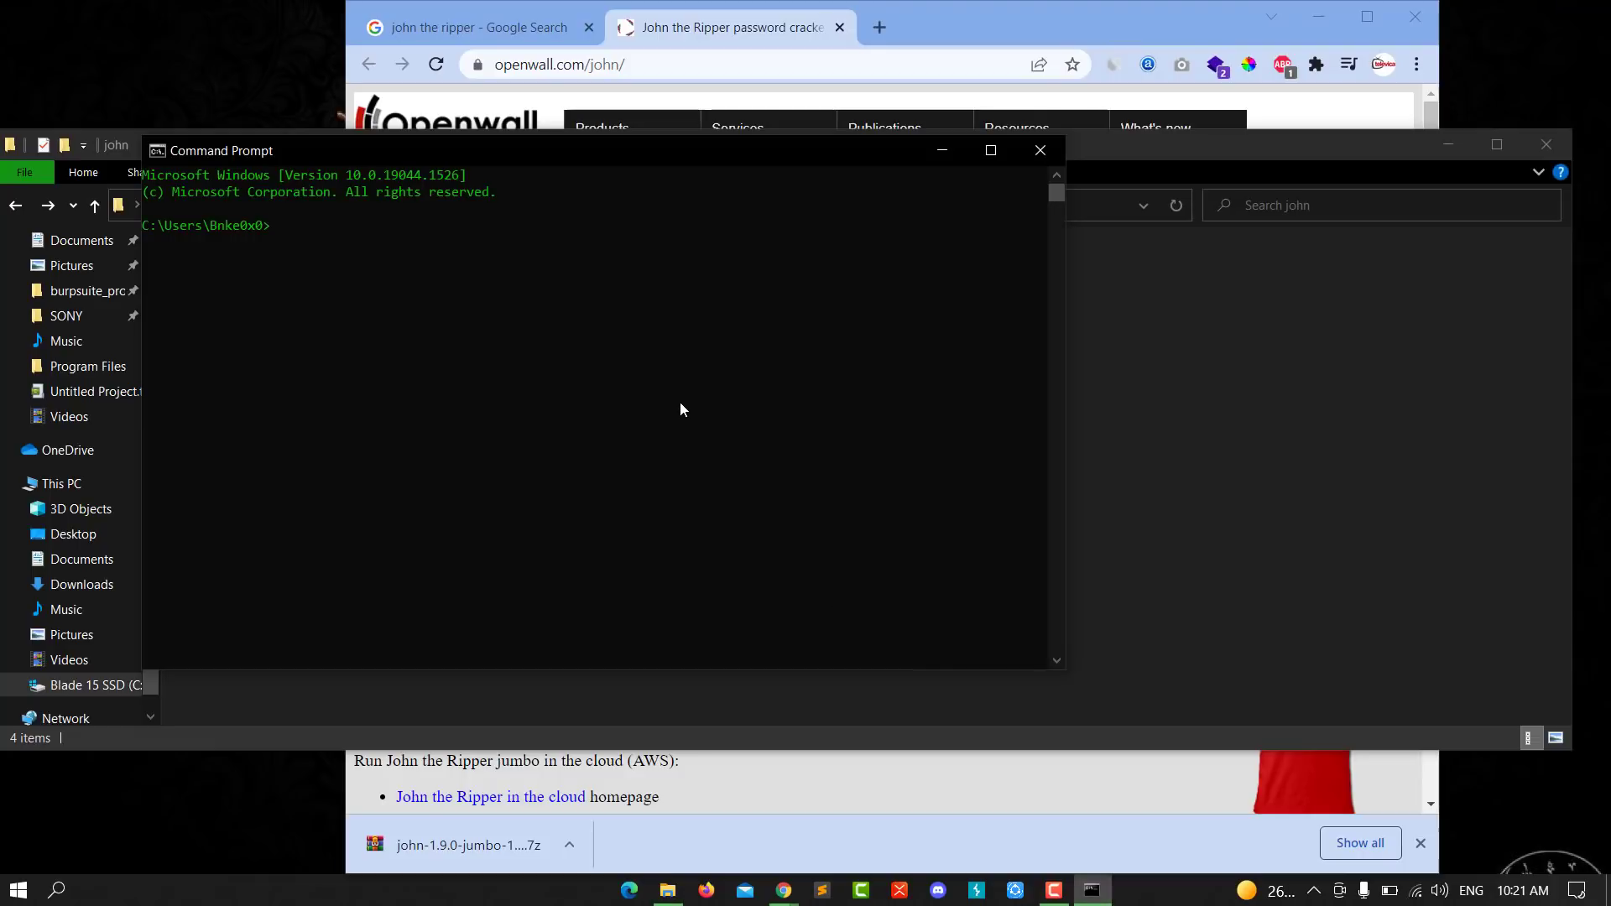
pyautogui.write('cd C')
pyautogui.write(':')
pyautogui.press('Return')
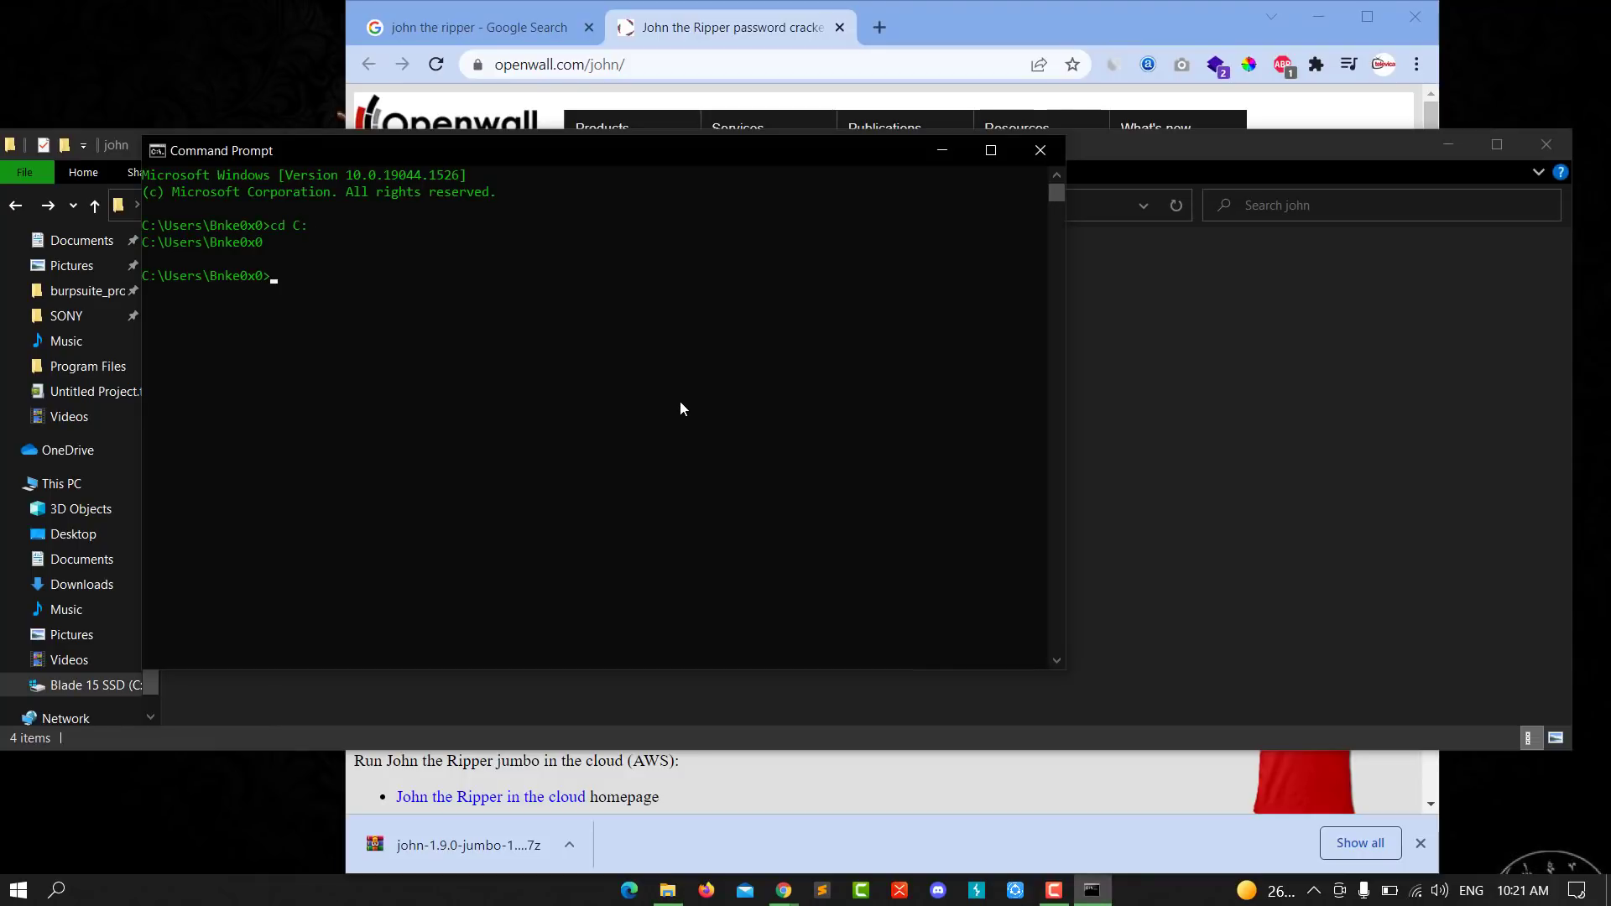
pyautogui.write('cd \\')
pyautogui.write('jo')
pyautogui.write('hn')
pyautogui.press('Return')
pyautogui.write('cd run')
pyautogui.press('Return')
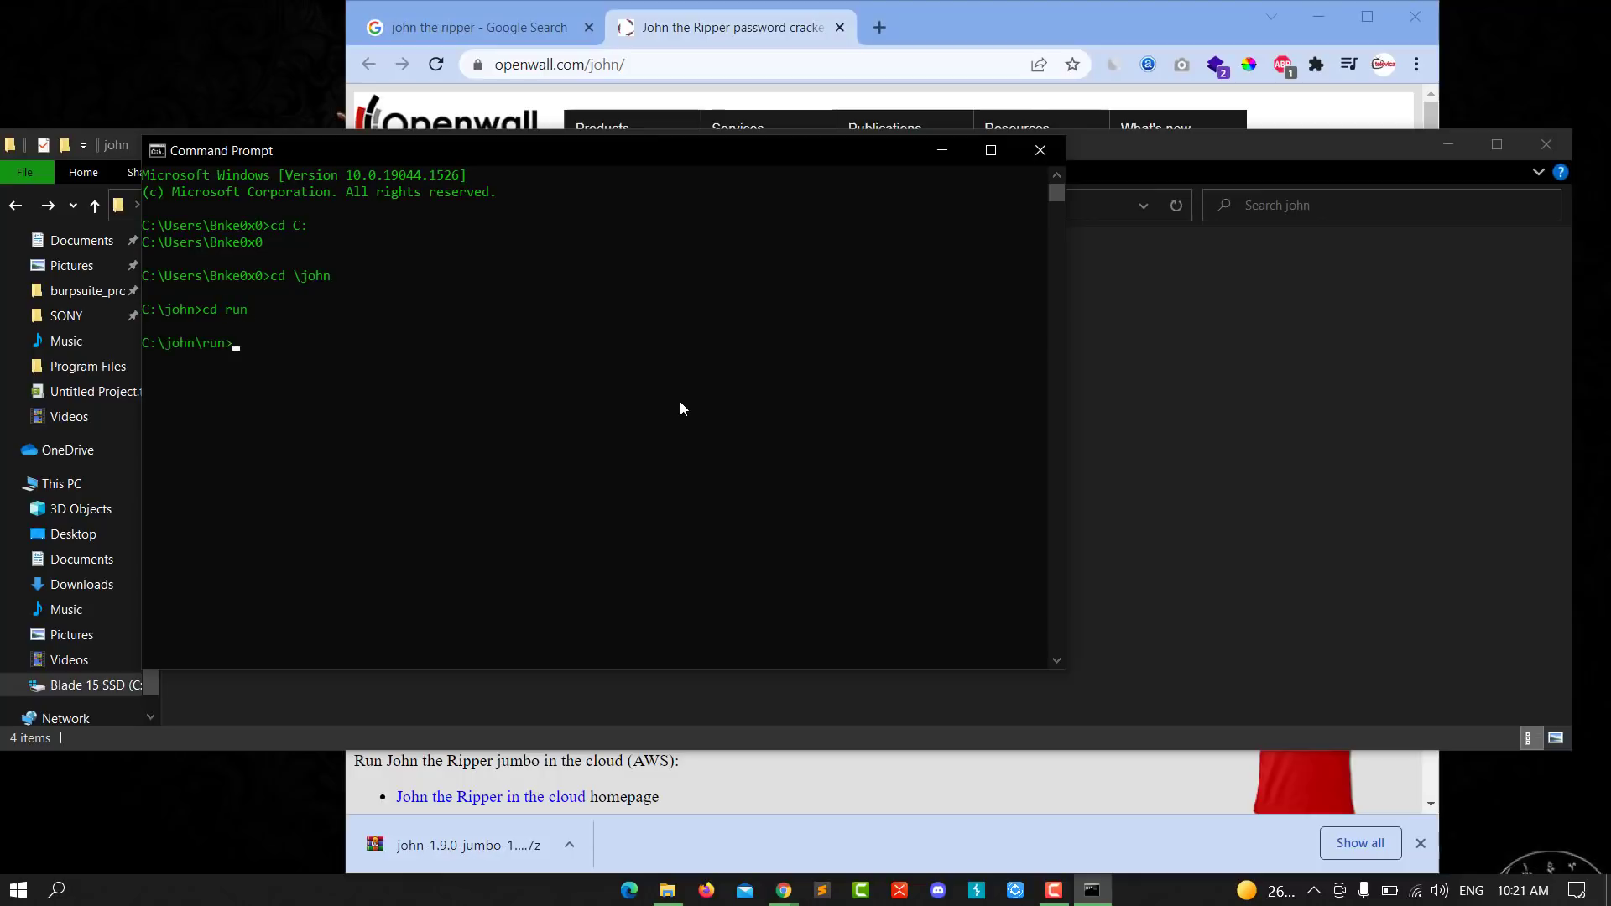
pyautogui.write('jo')
pyautogui.write('hn')
# Step: Run john to print John the Ripper's usage and options list
pyautogui.press('Return')
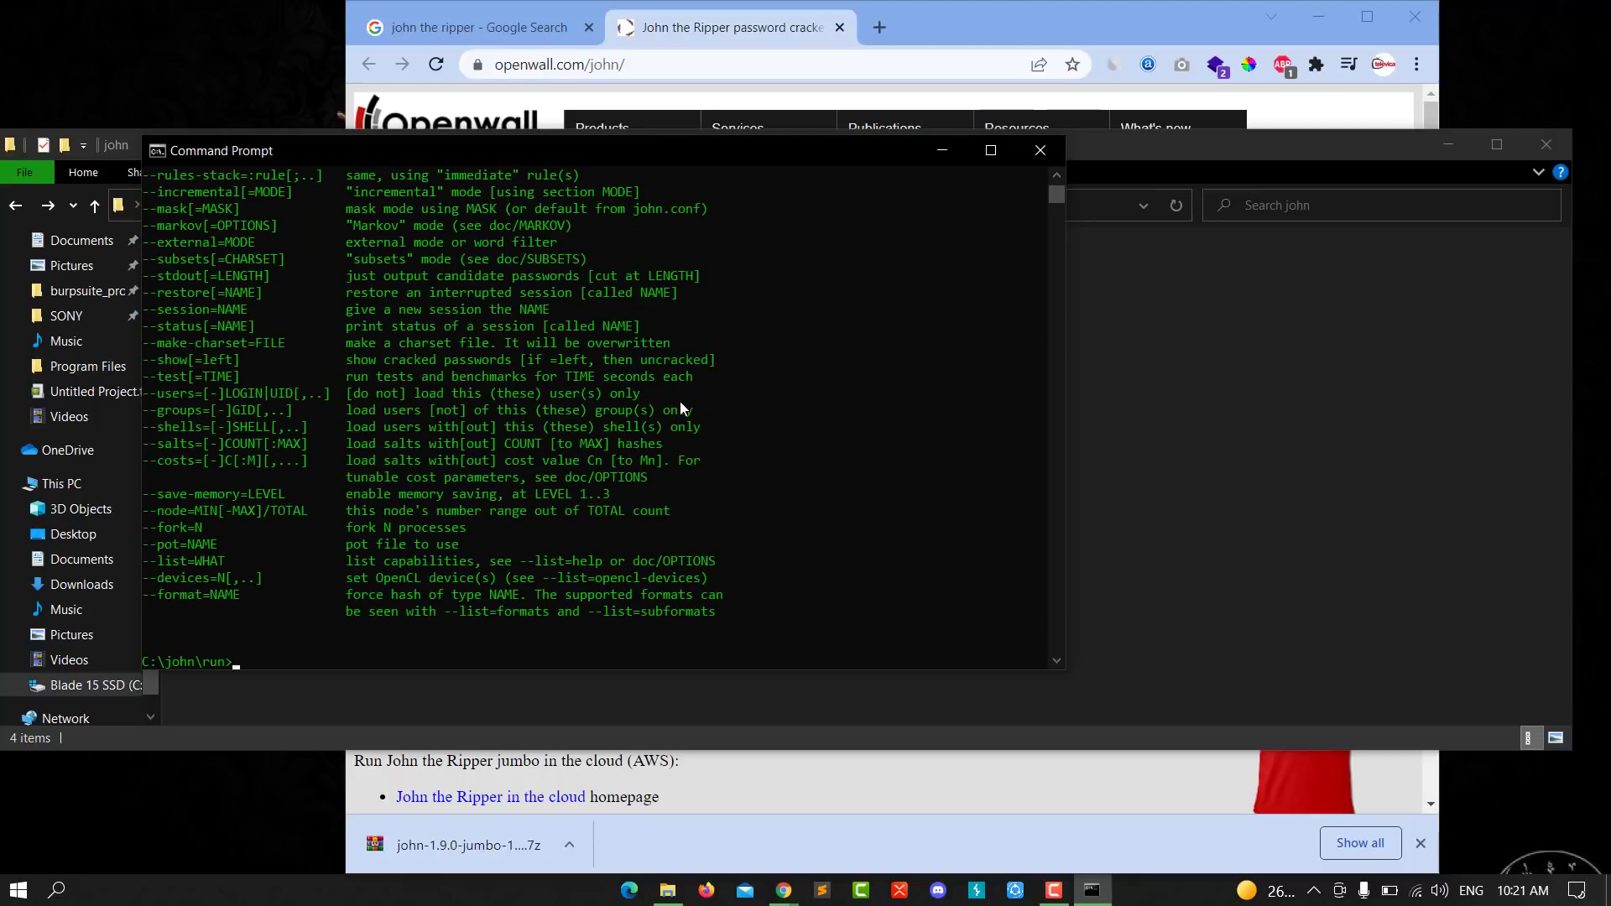